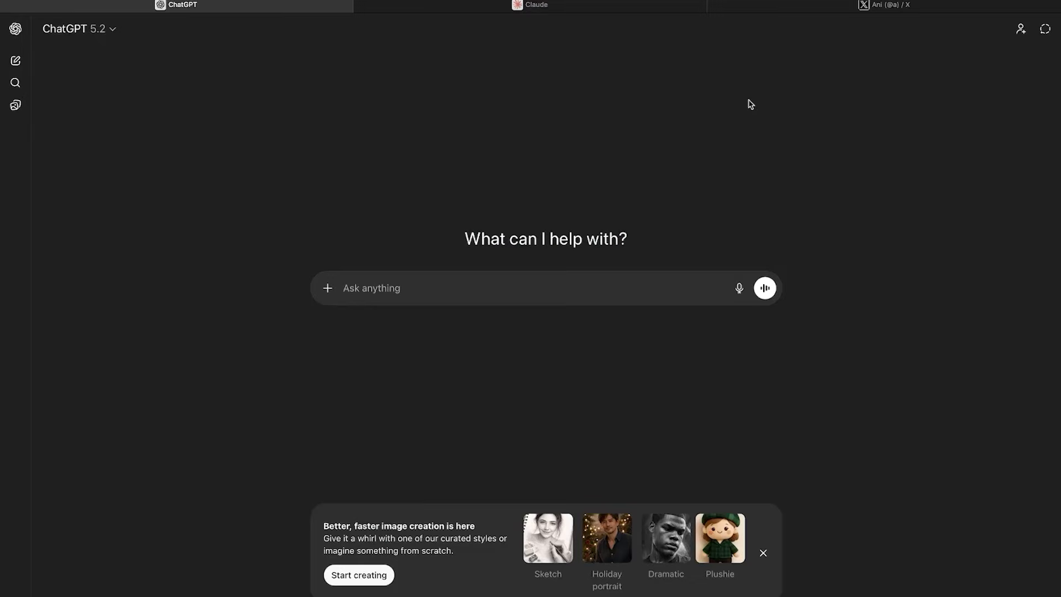
Switch from the ChatGPT tab to the Claude new-chat tab.
key("ctrl+Tab")
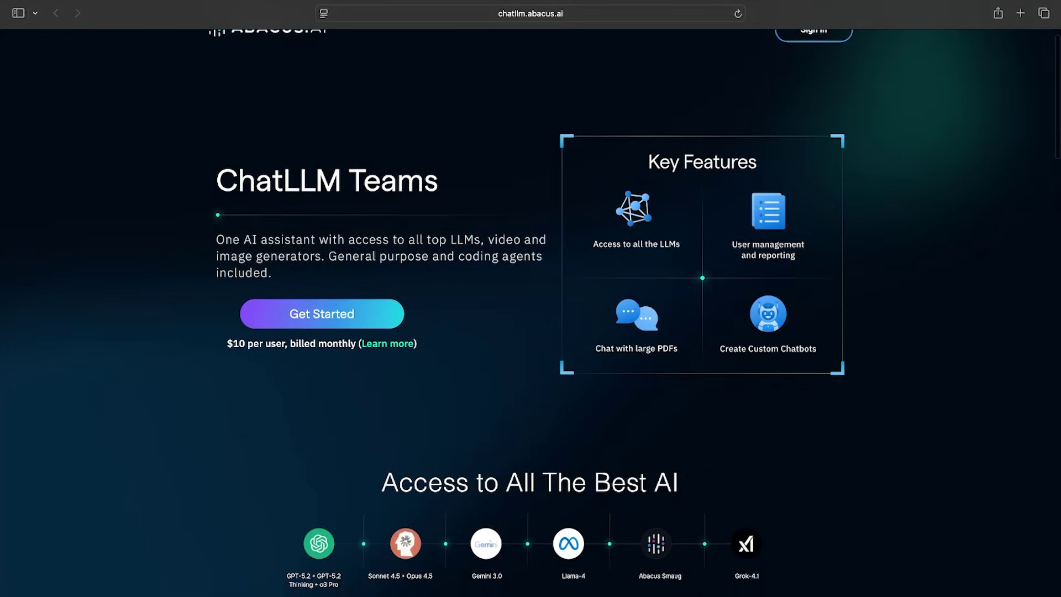
Scroll the ChatLLM Teams landing page from its key features down to the footer.
scroll(531, 310, "down", 5)
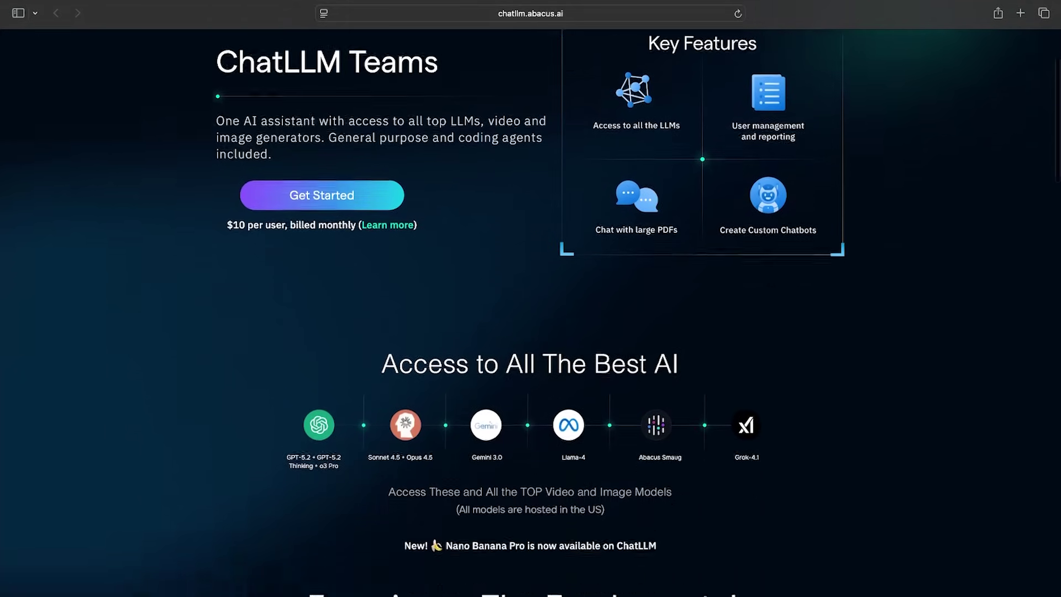
scroll(530, 309, "down", 6)
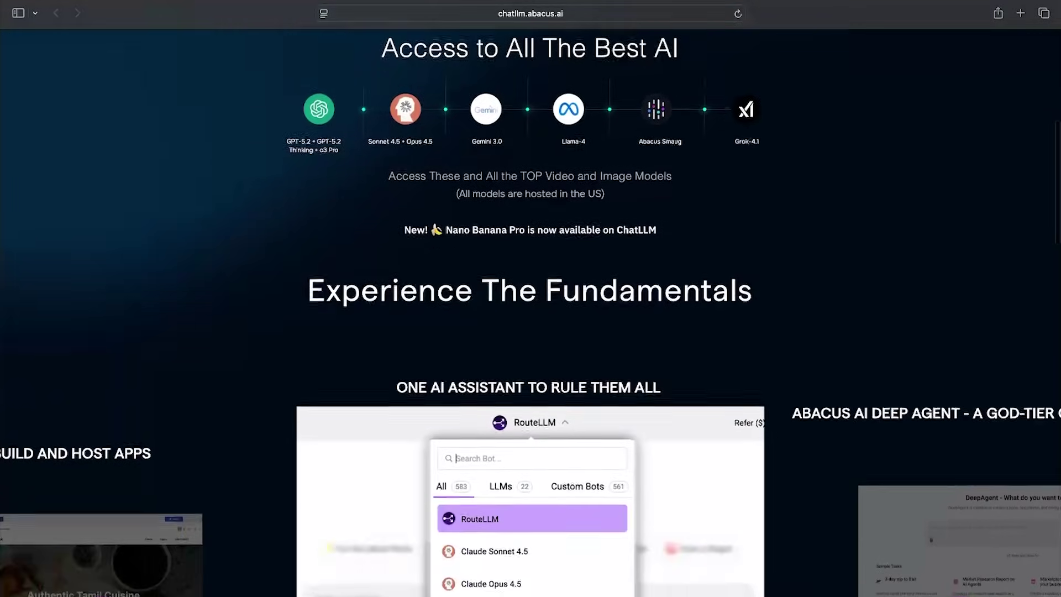
scroll(531, 309, "down", 8)
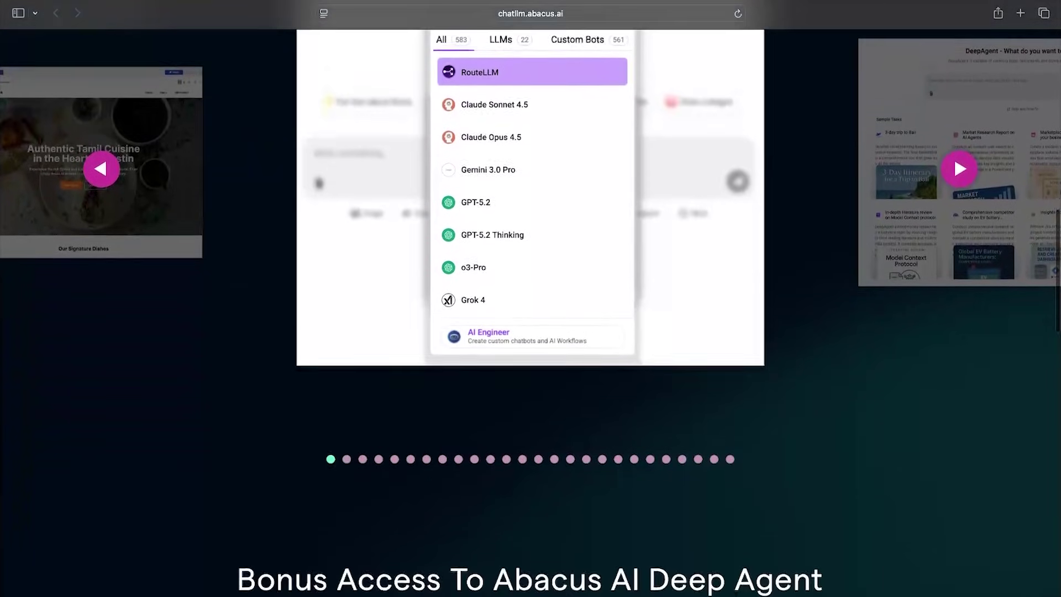
scroll(531, 310, "down", 8)
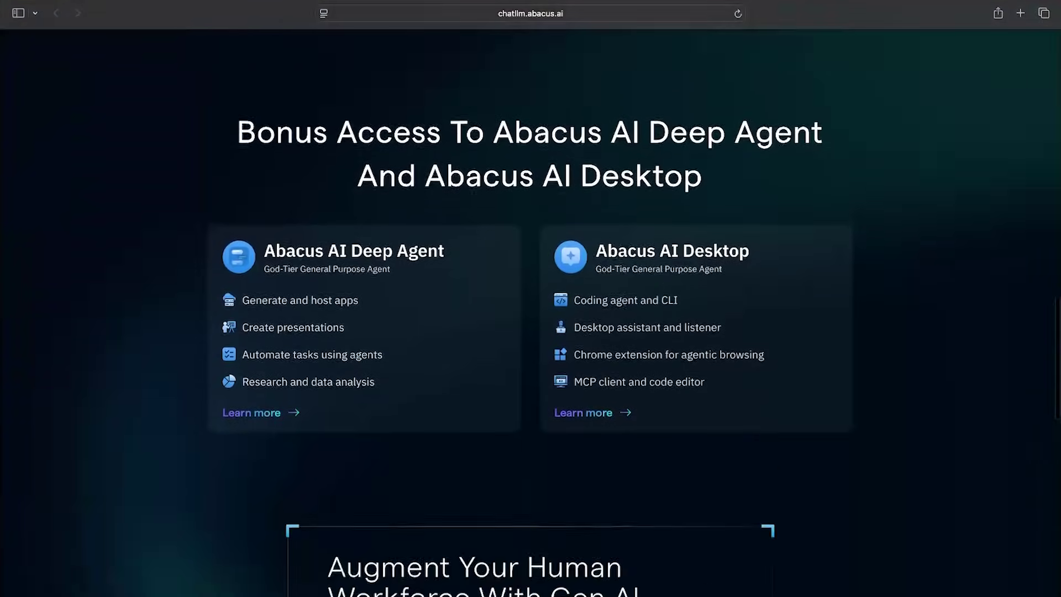
scroll(530, 309, "down", 8)
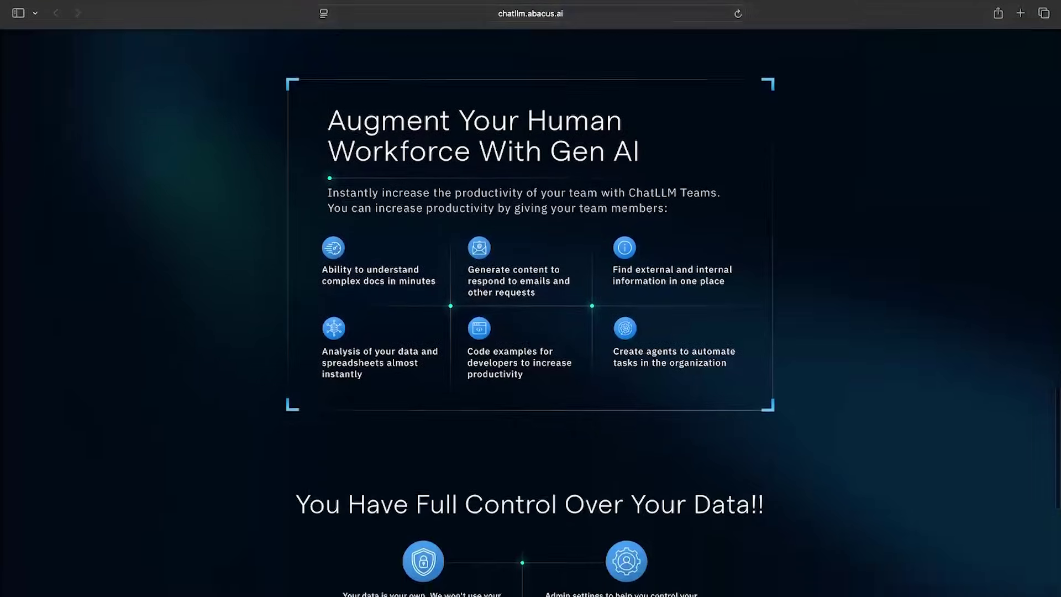
scroll(530, 309, "down", 8)
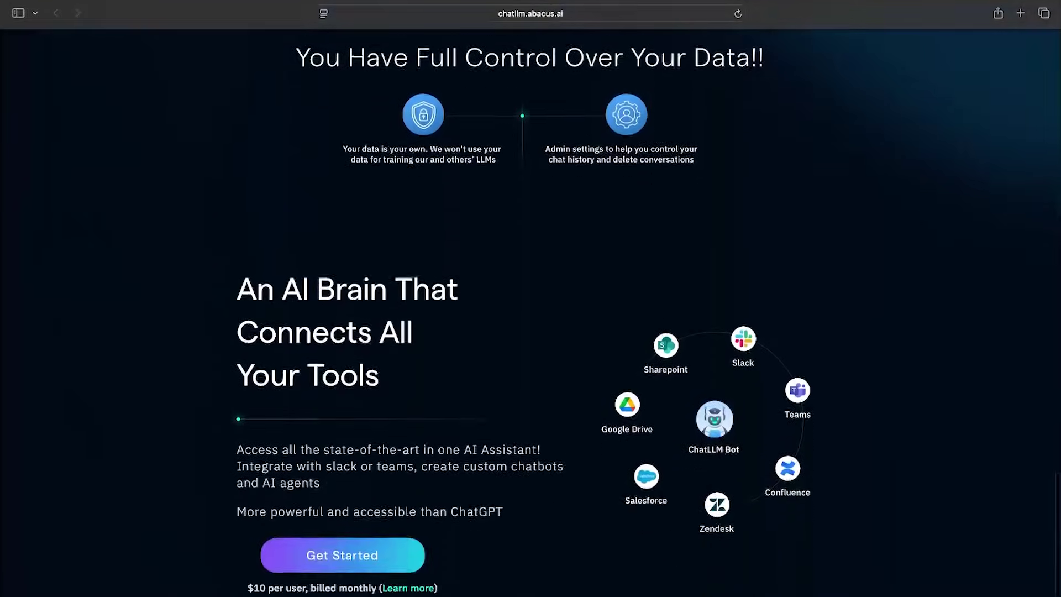
scroll(530, 310, "down", 4)
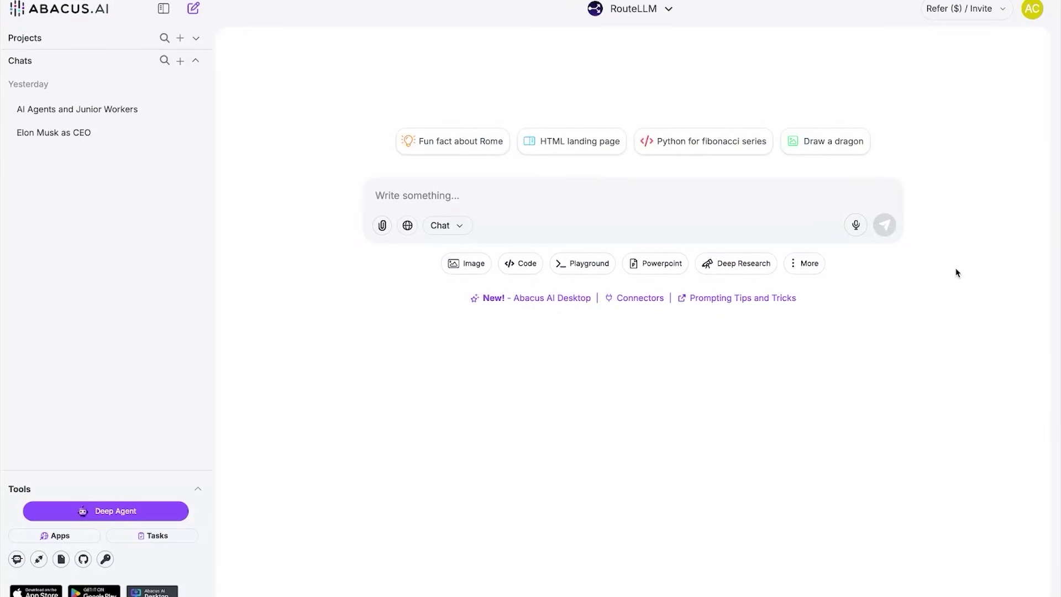
left_click(639, 9)
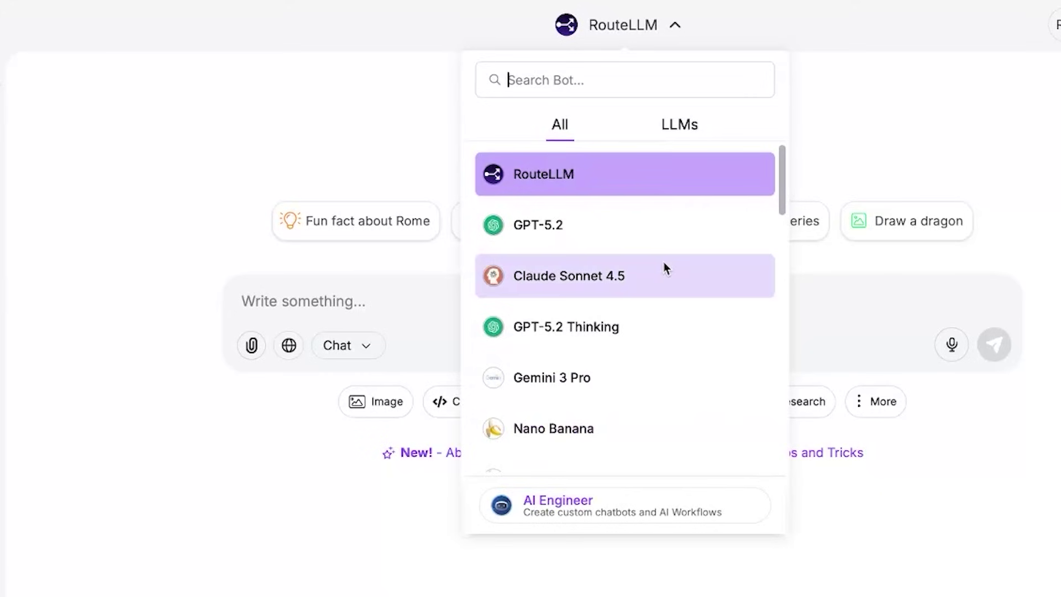
scroll(663, 263, "down", 5)
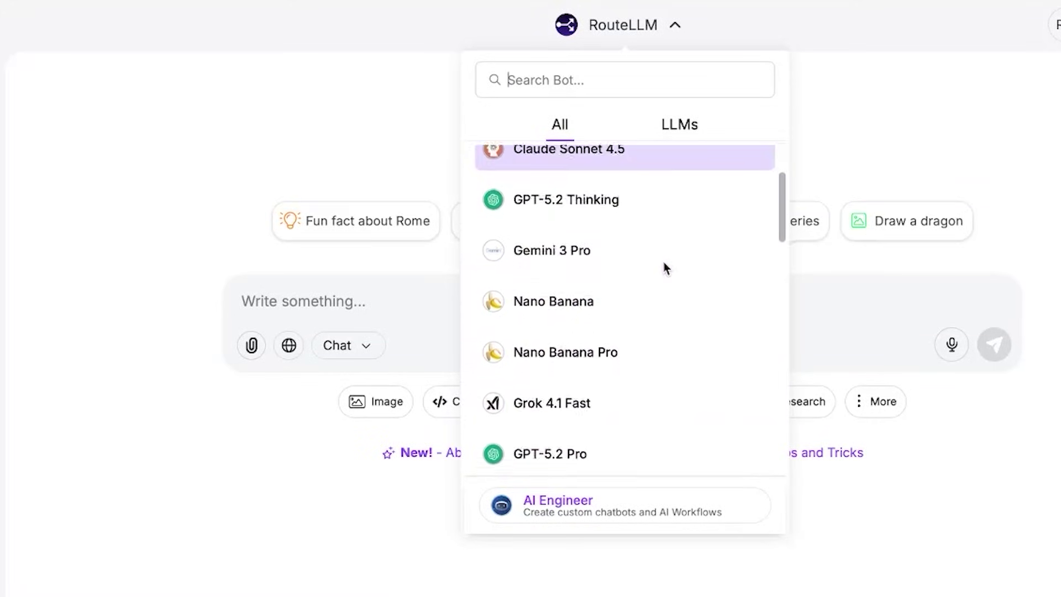
scroll(665, 268, "down", 2)
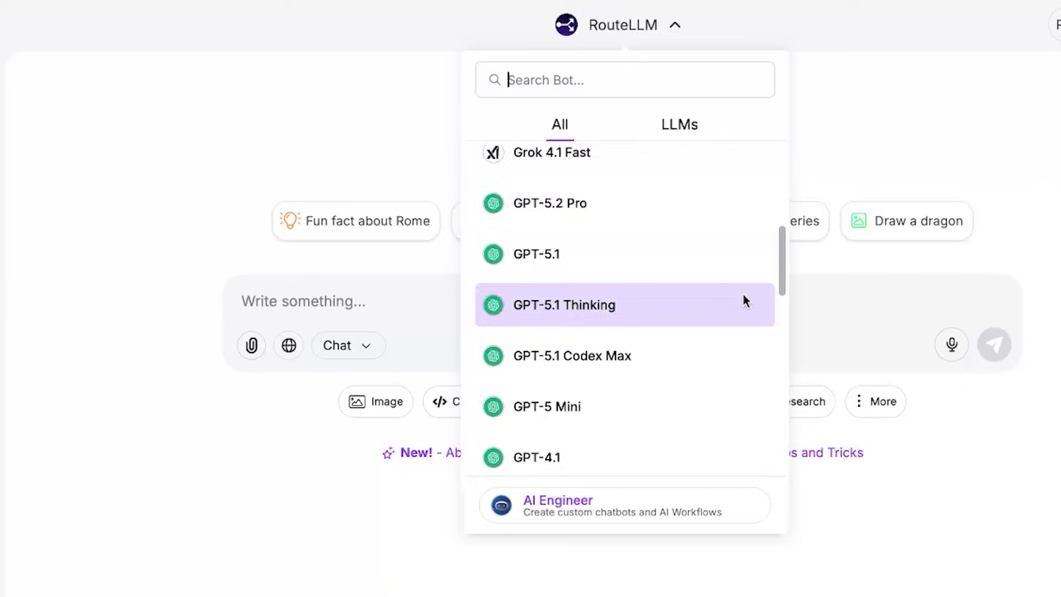
scroll(743, 293, "down", 4)
scroll(743, 299, "down", 5)
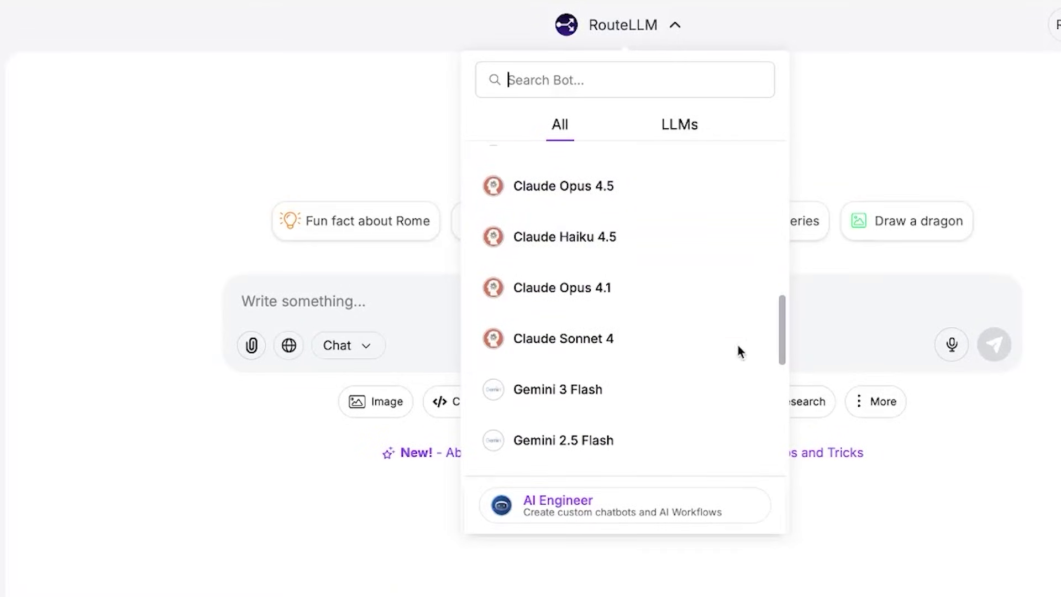
scroll(743, 439, "down", 2)
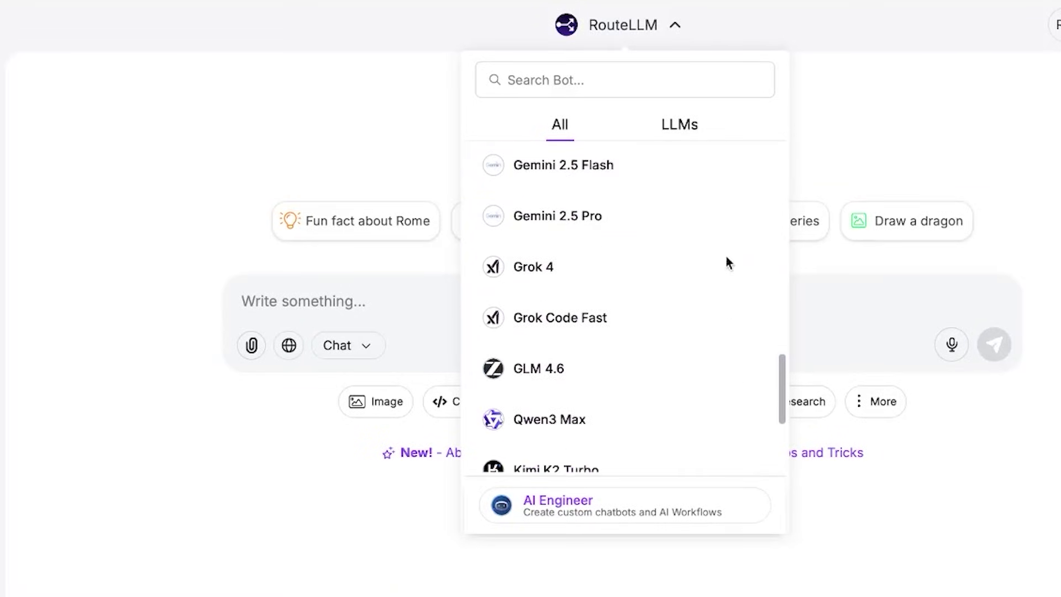
scroll(721, 379, "down", 5)
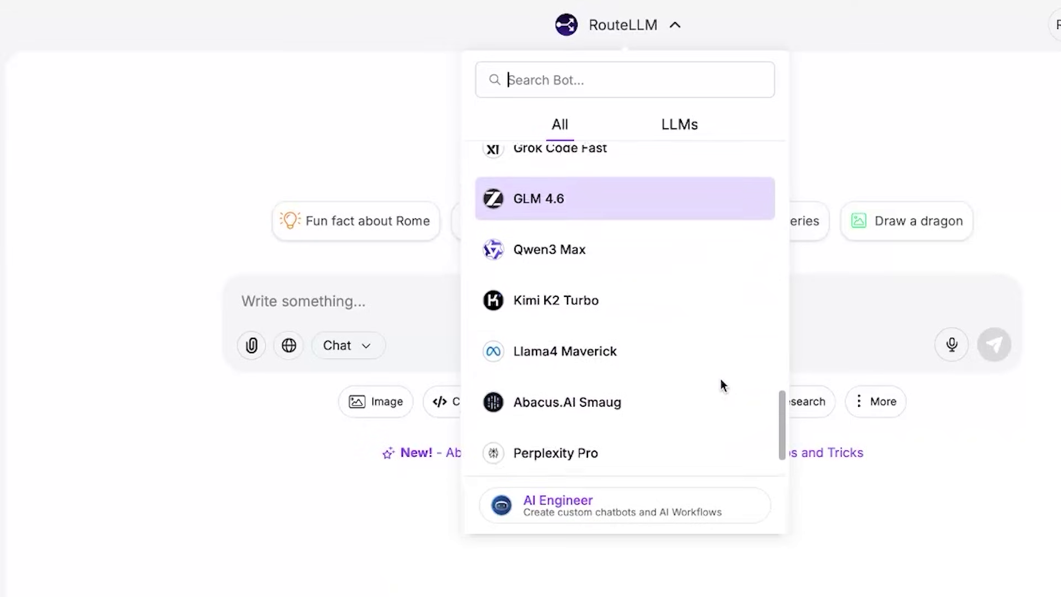
scroll(721, 385, "up", 12)
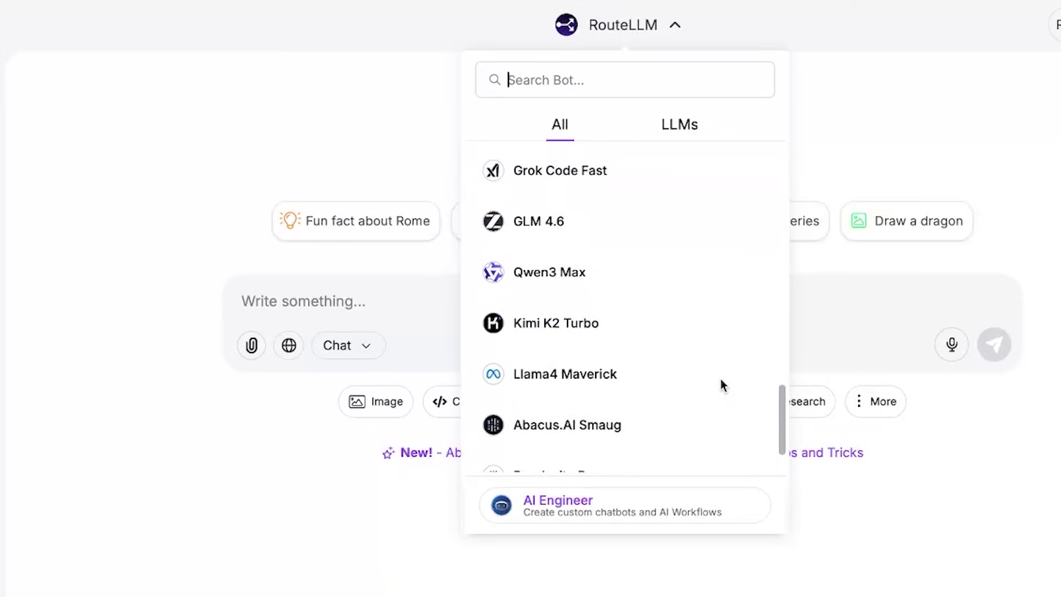
scroll(720, 379, "up", 8)
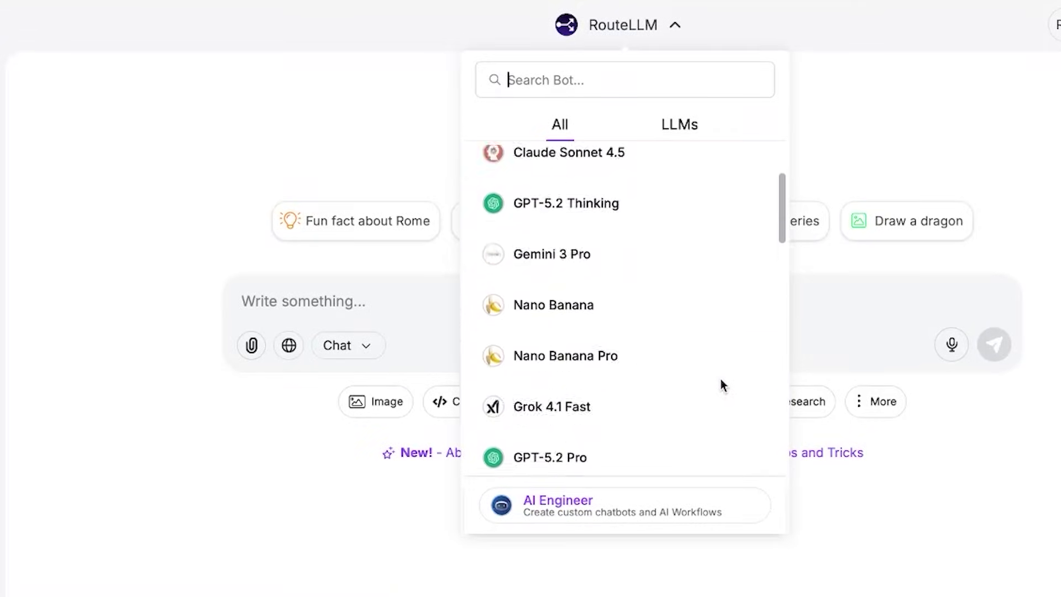
left_click(1033, 317)
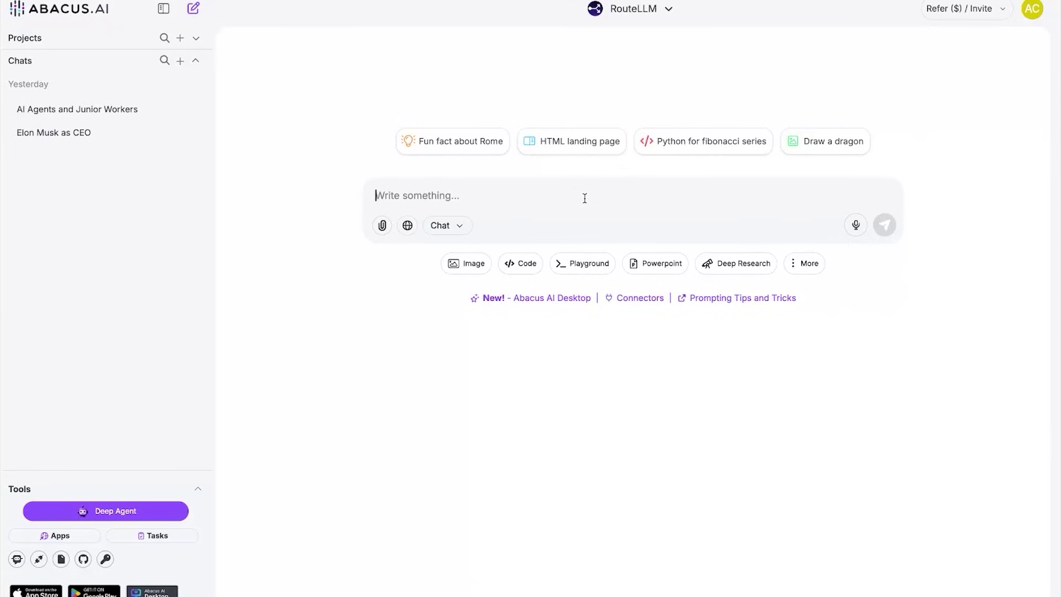
Ask about the implications of AI agents replacing junior workers over two years and read to the answer's end.
type("explain the")
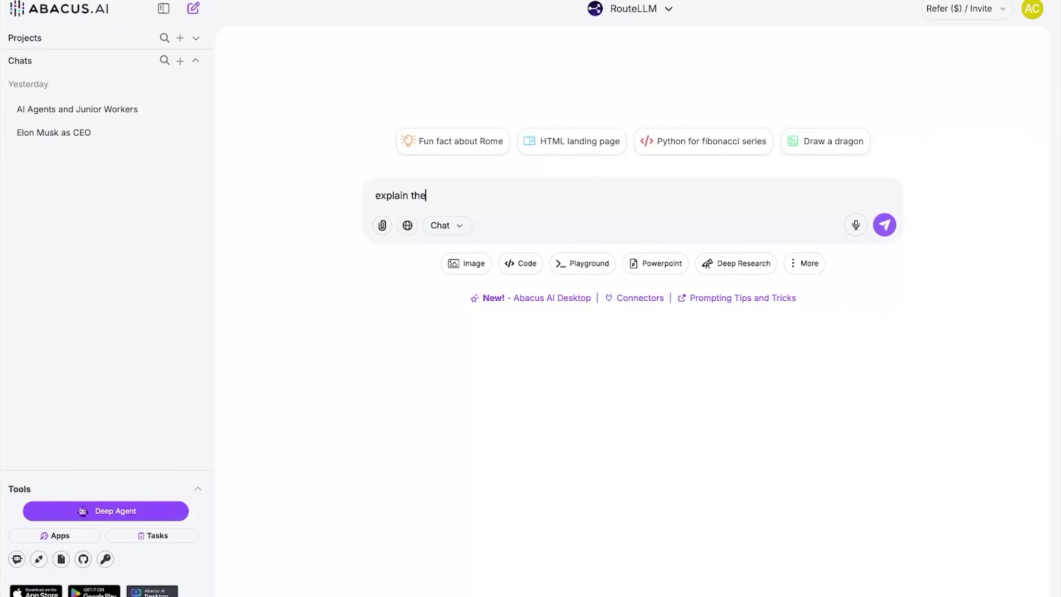
type(" implications of ai agents replacing ")
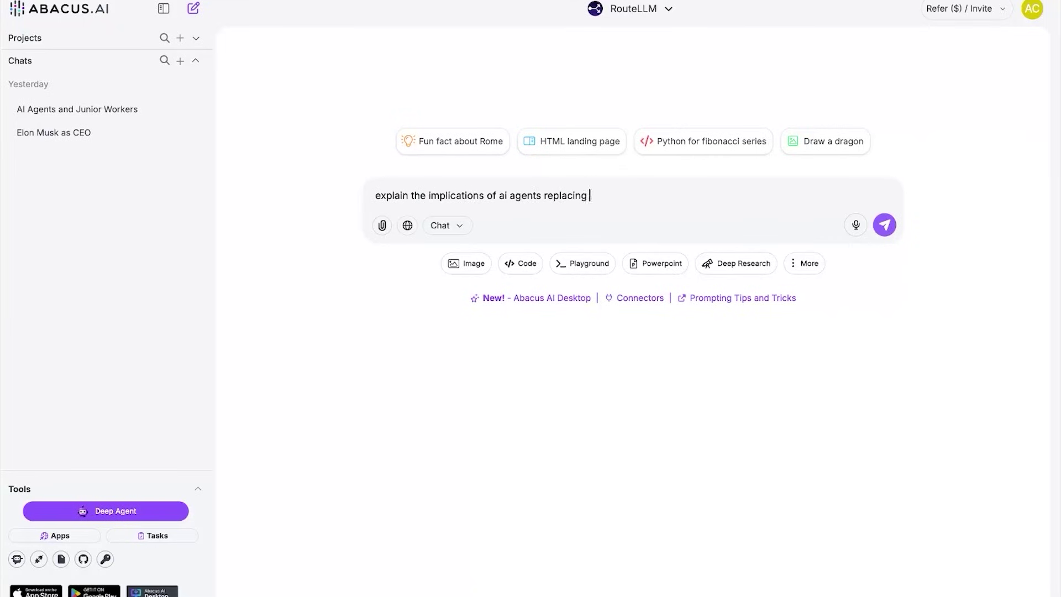
type("junior workers over the next two years")
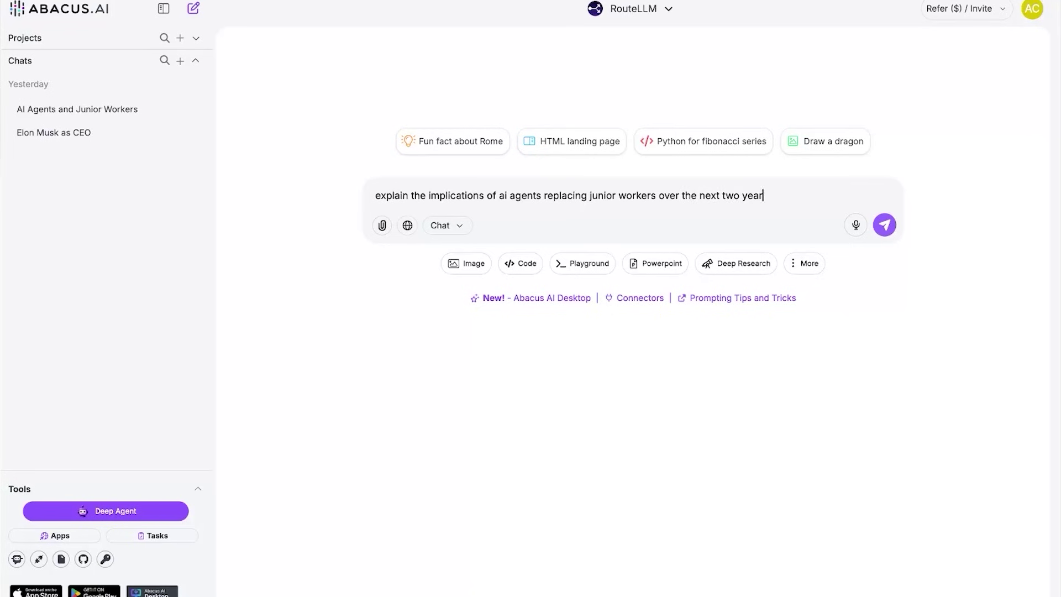
key("Return")
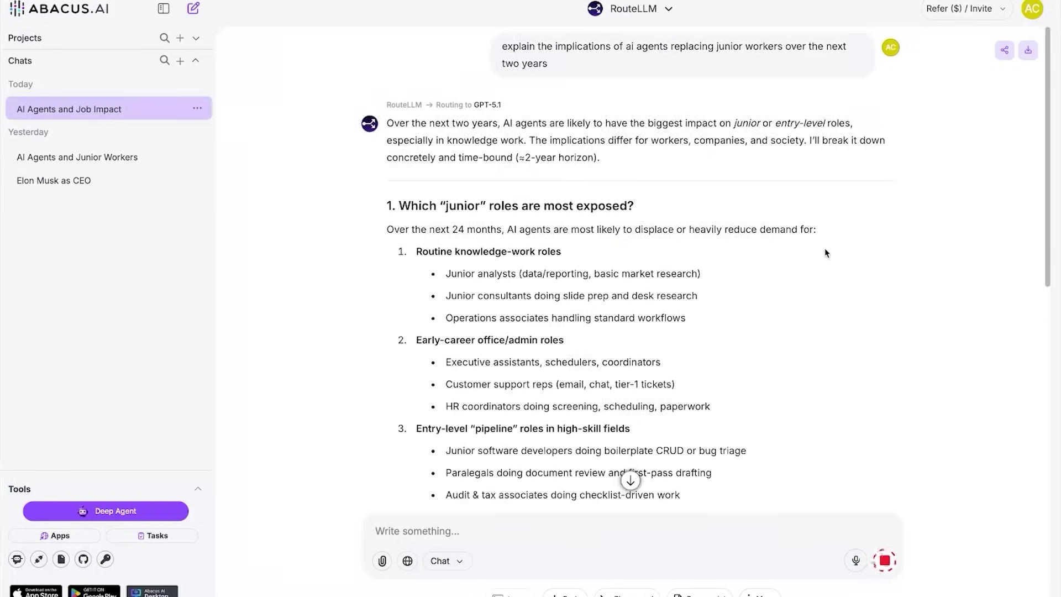
scroll(826, 442, "down", 10)
left_click(630, 480)
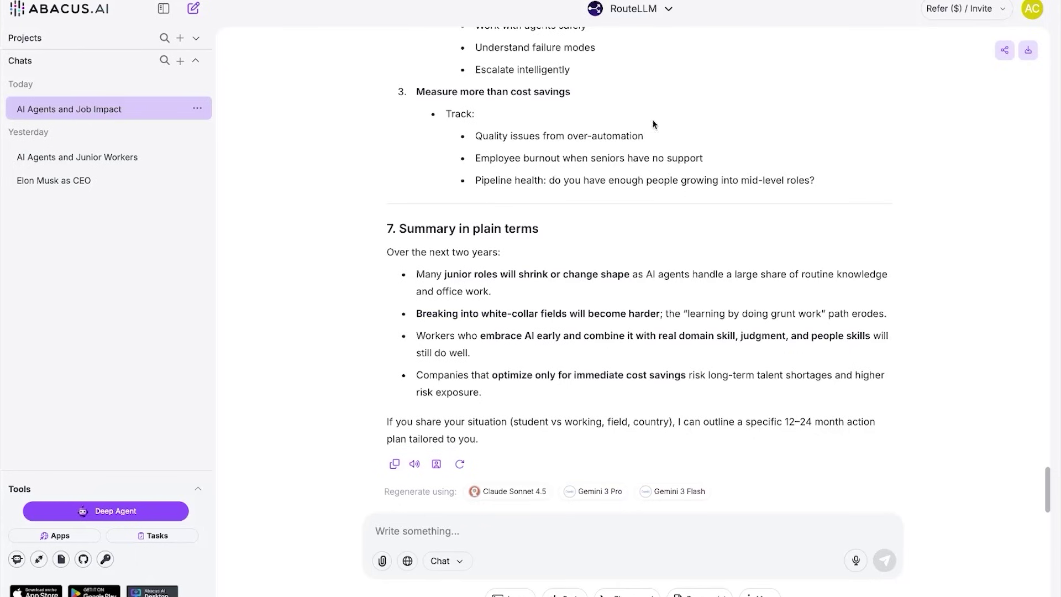
Switch the chat model to Claude Sonnet 4.5, then to Gemini 3 Pro.
left_click(633, 9)
scroll(648, 180, "down", 1)
left_click(638, 135)
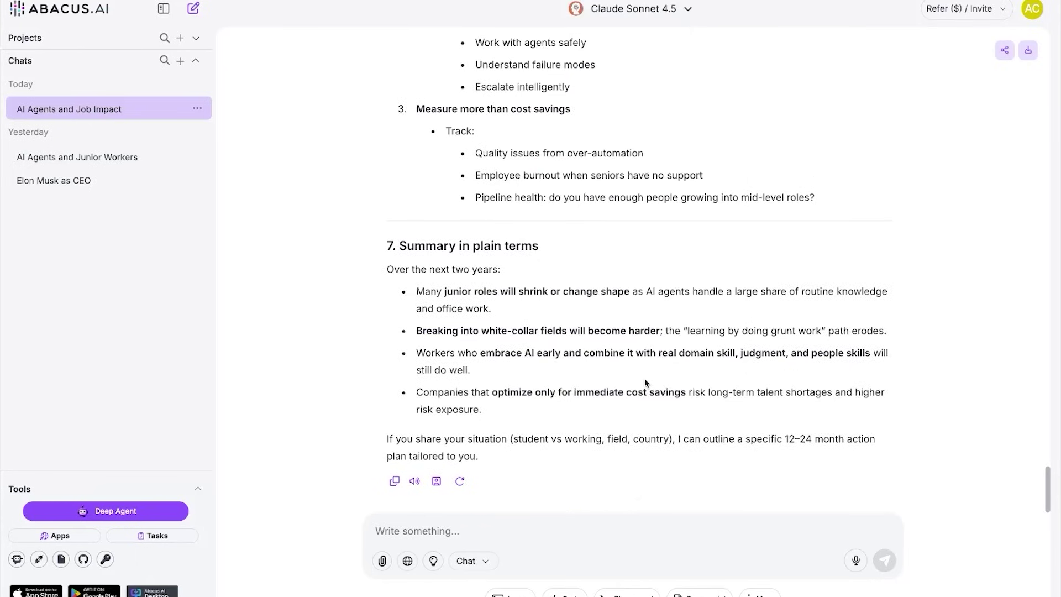
left_click(633, 8)
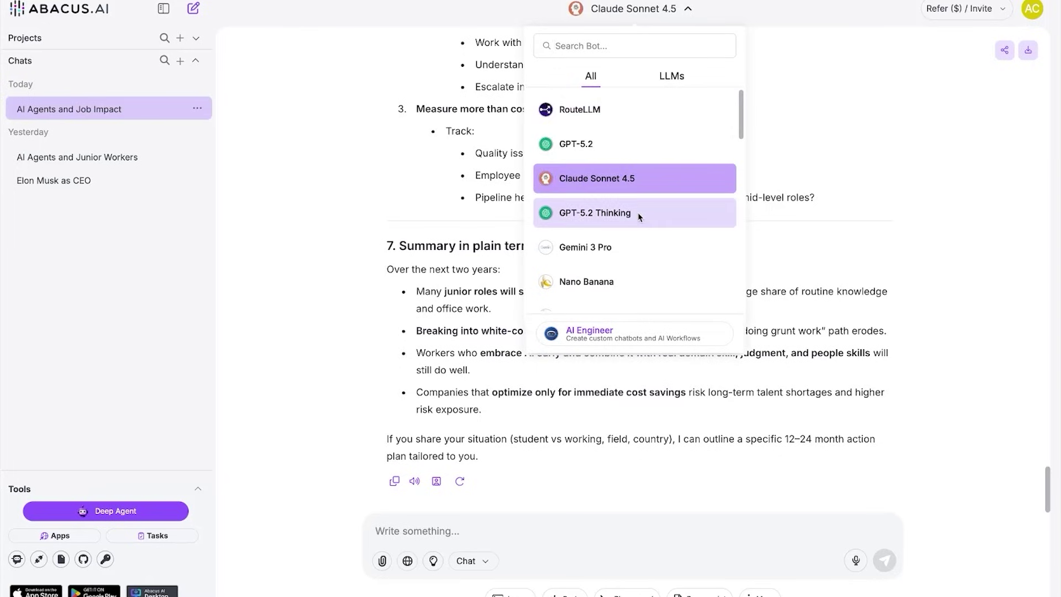
scroll(619, 177, "down", 2)
left_click(619, 162)
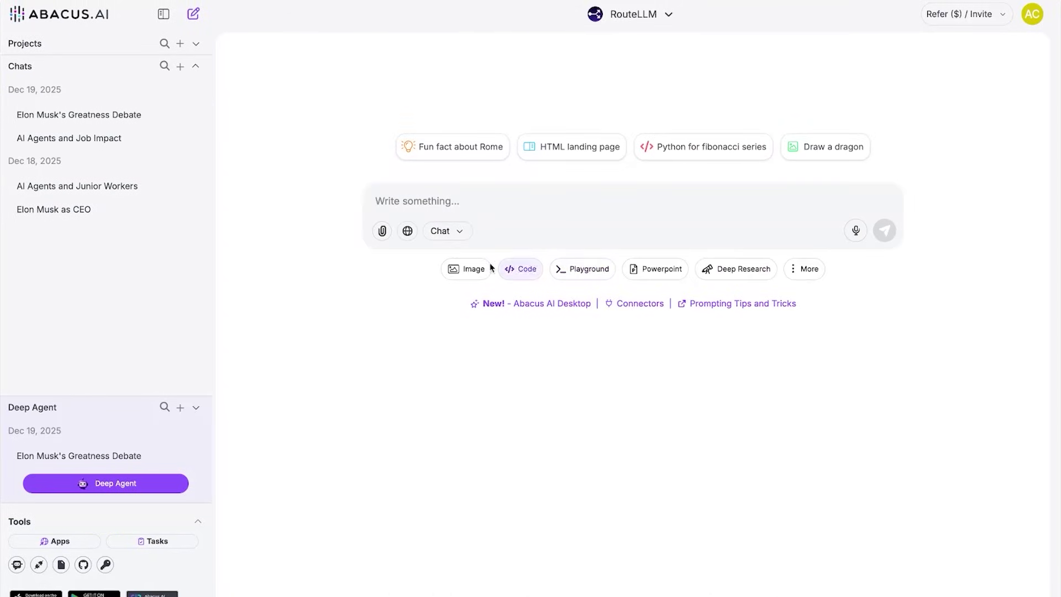
In image generation, select Nano Banana Pro as the image model.
left_click(473, 270)
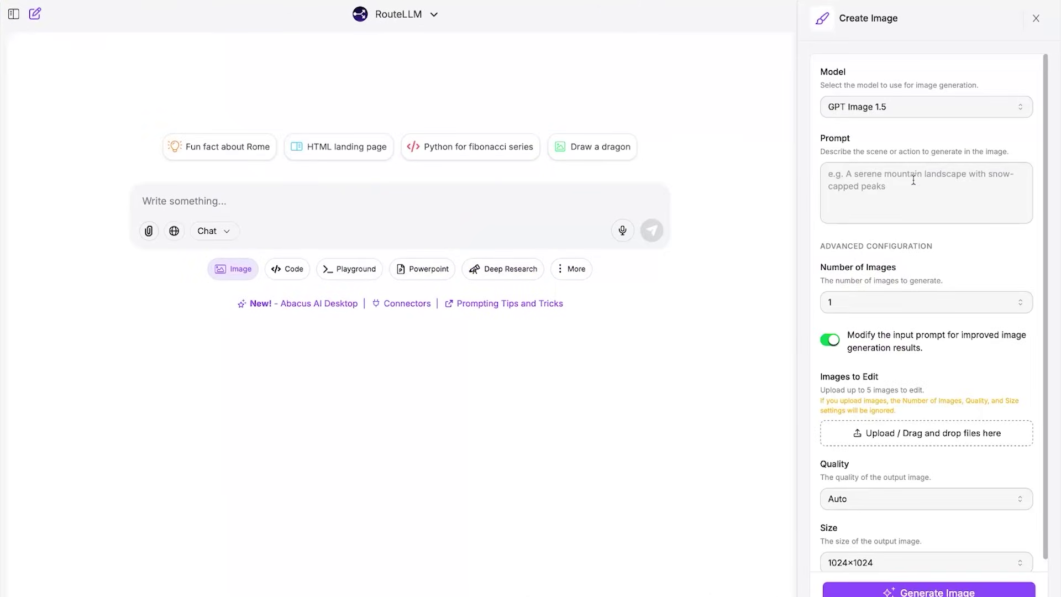
left_click(990, 108)
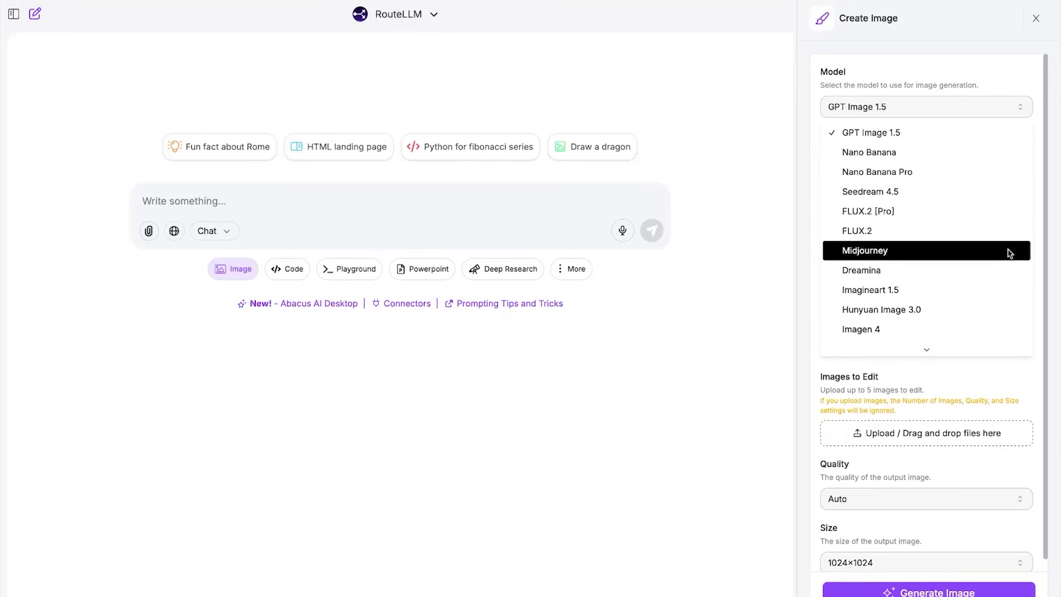
scroll(1009, 255, "down", 5)
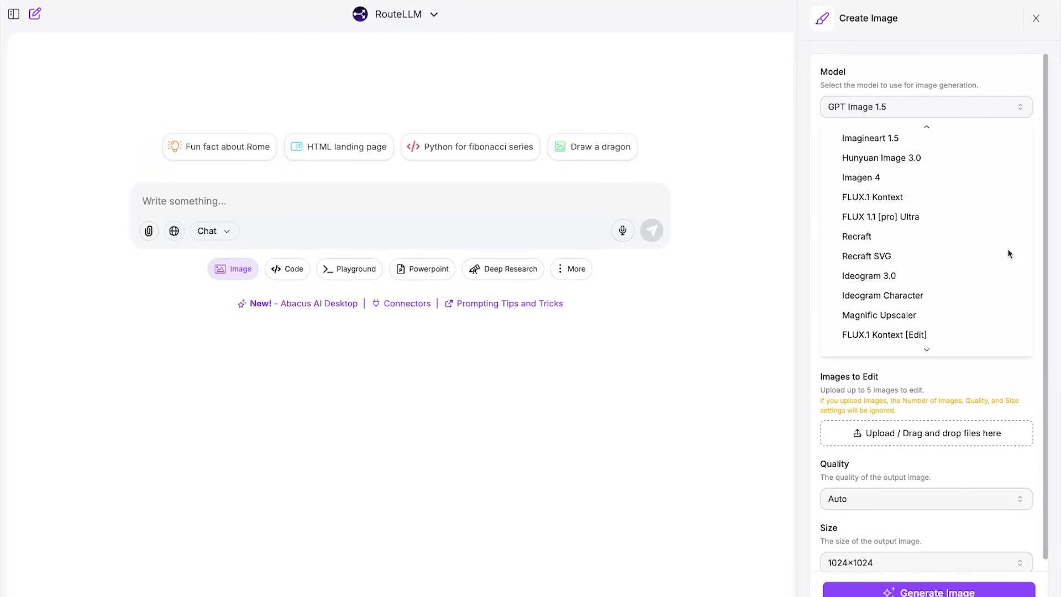
scroll(1009, 254, "up", 4)
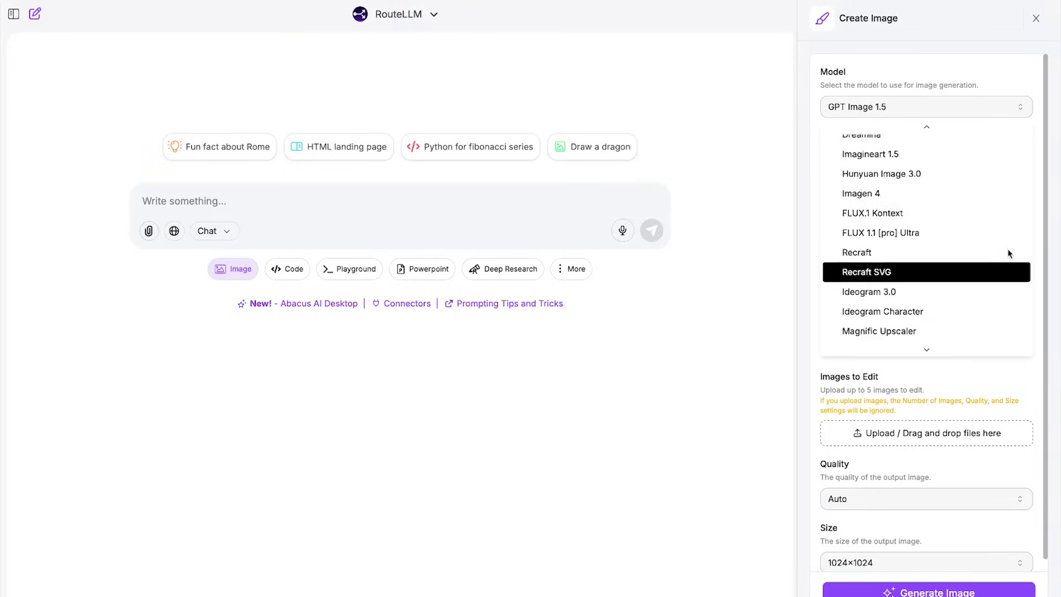
scroll(1009, 254, "up", 3)
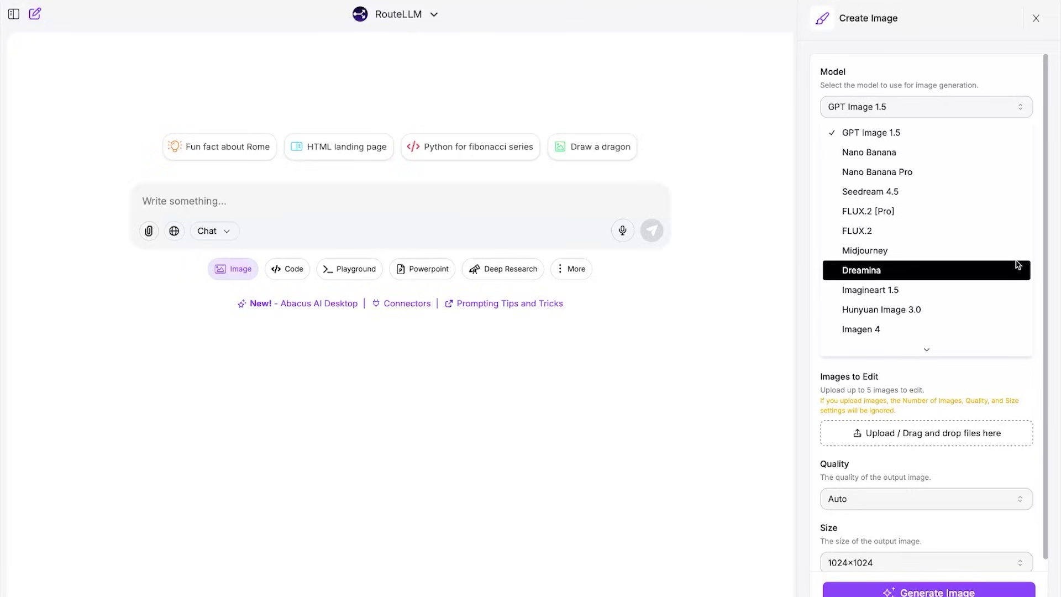
left_click(991, 175)
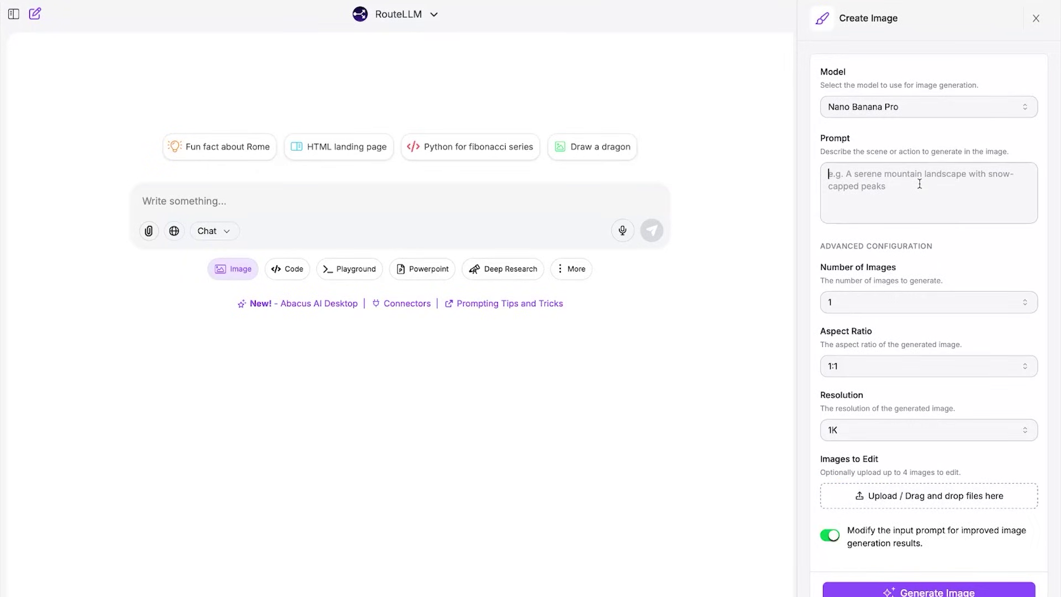
Generate 'a realistic fluffy cat lying down by the Christmas tree' and download the image.
type("a realistic fluffy cat lyin")
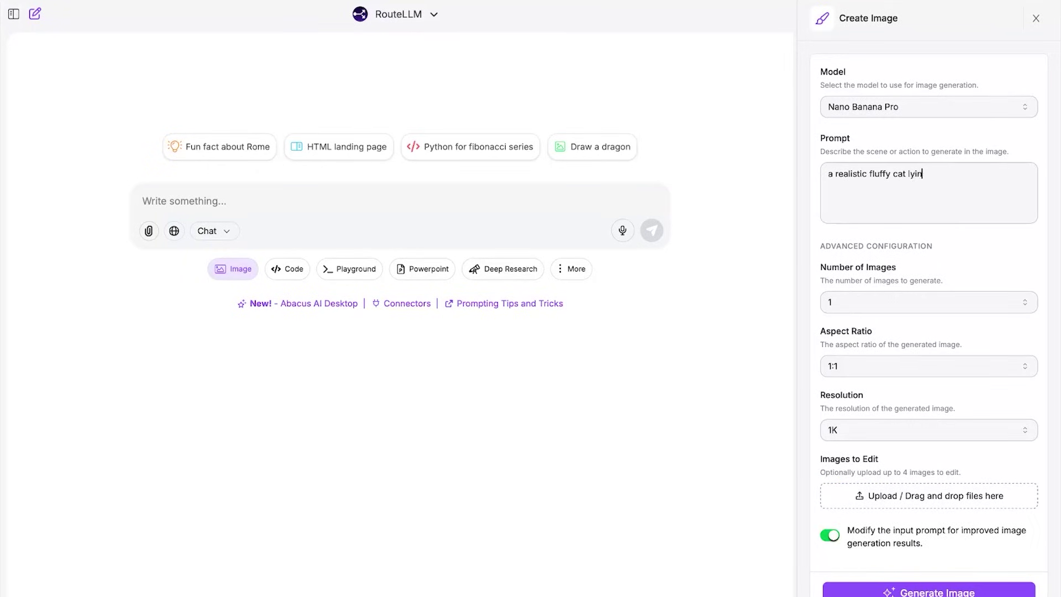
type("g down by the Christmas tree")
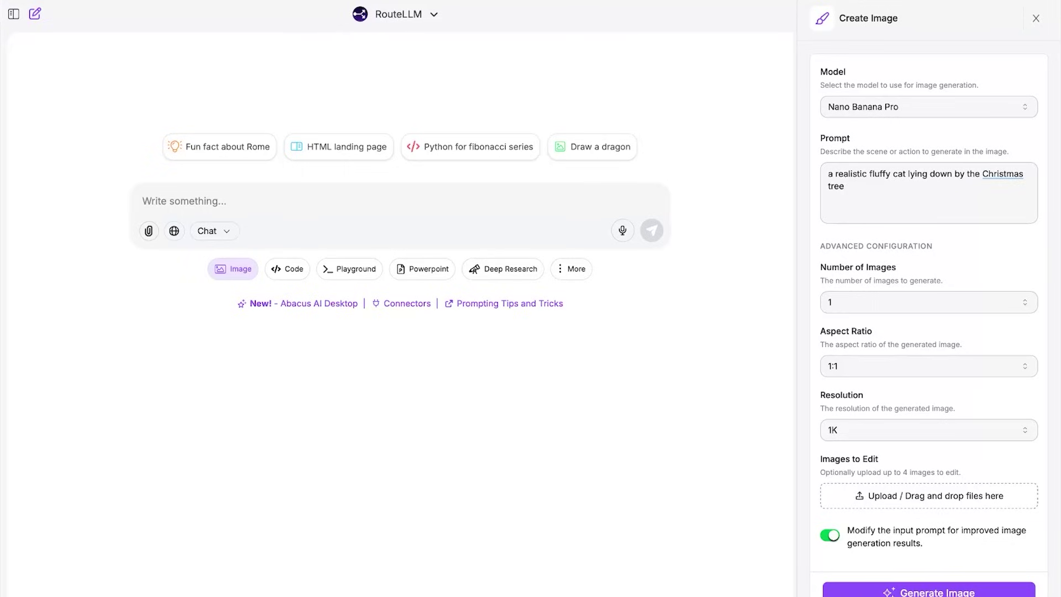
key("Return")
left_click(978, 594)
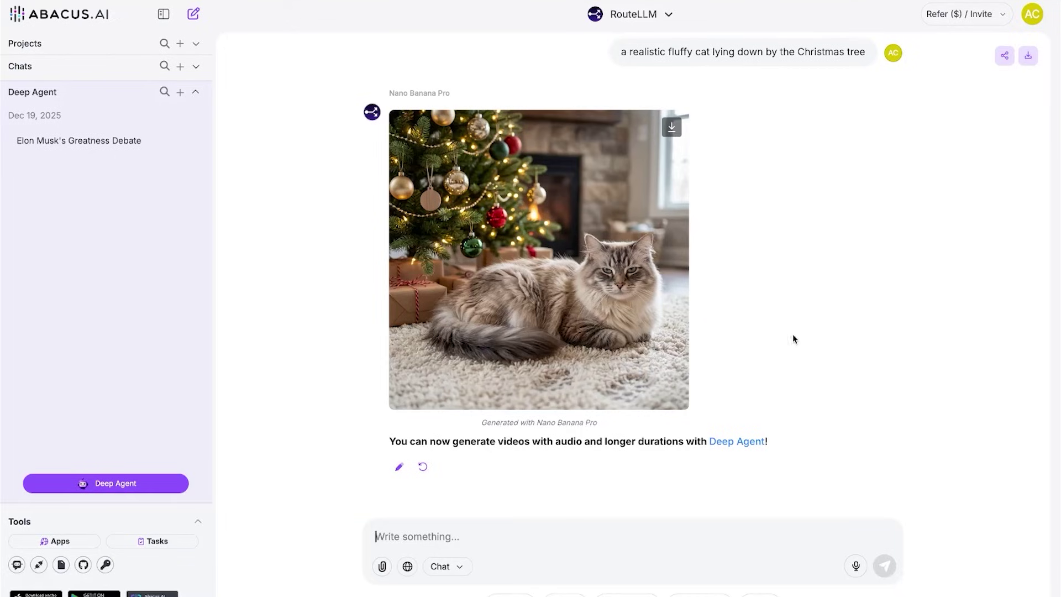
left_click(673, 131)
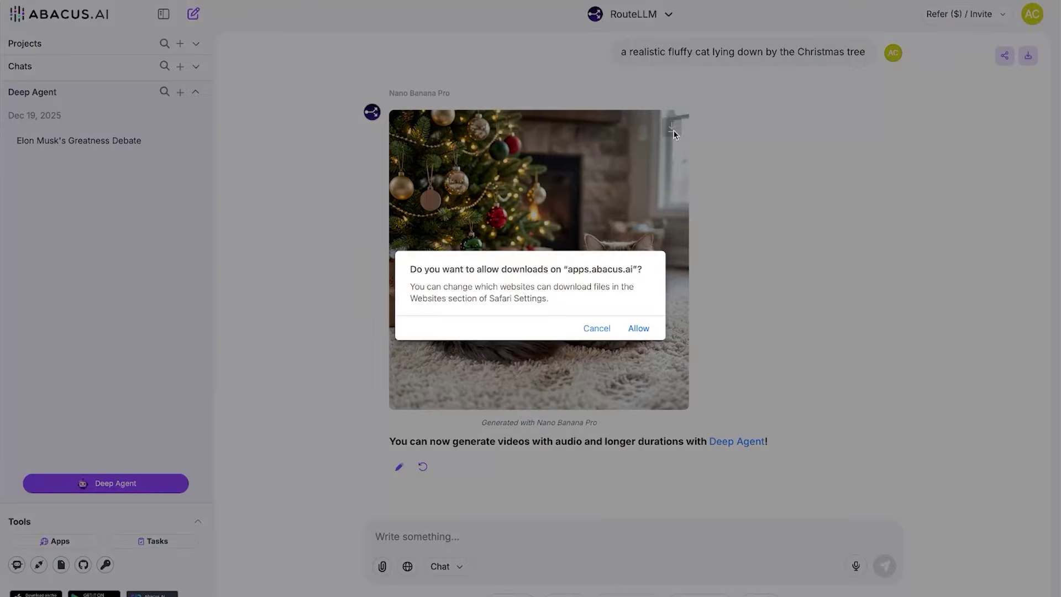
left_click(638, 329)
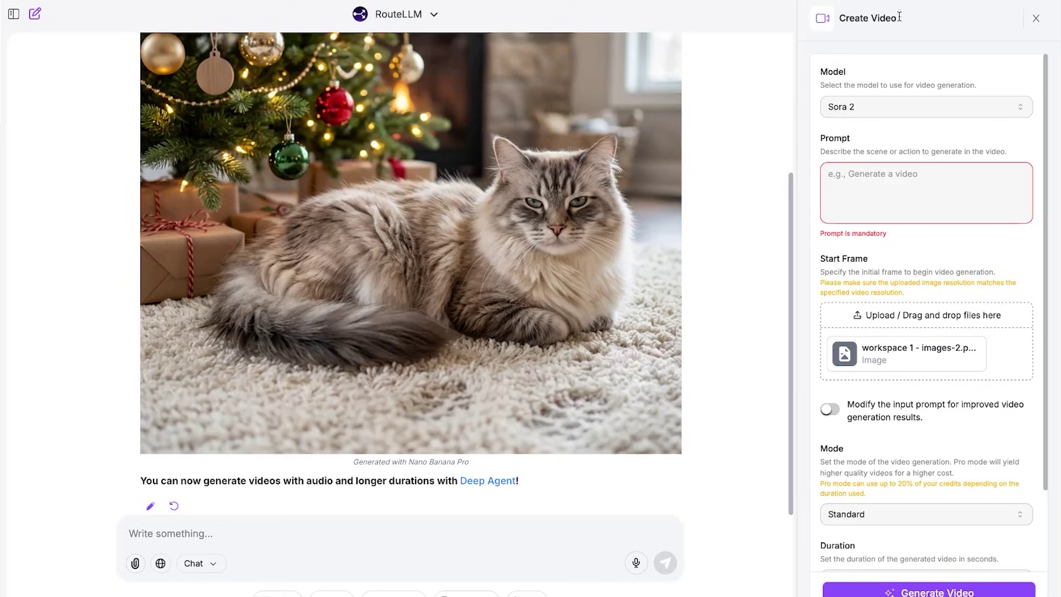
Keep Sora 2 as the video model and begin the prompt 'the fluffy cat gets'.
left_click(923, 114)
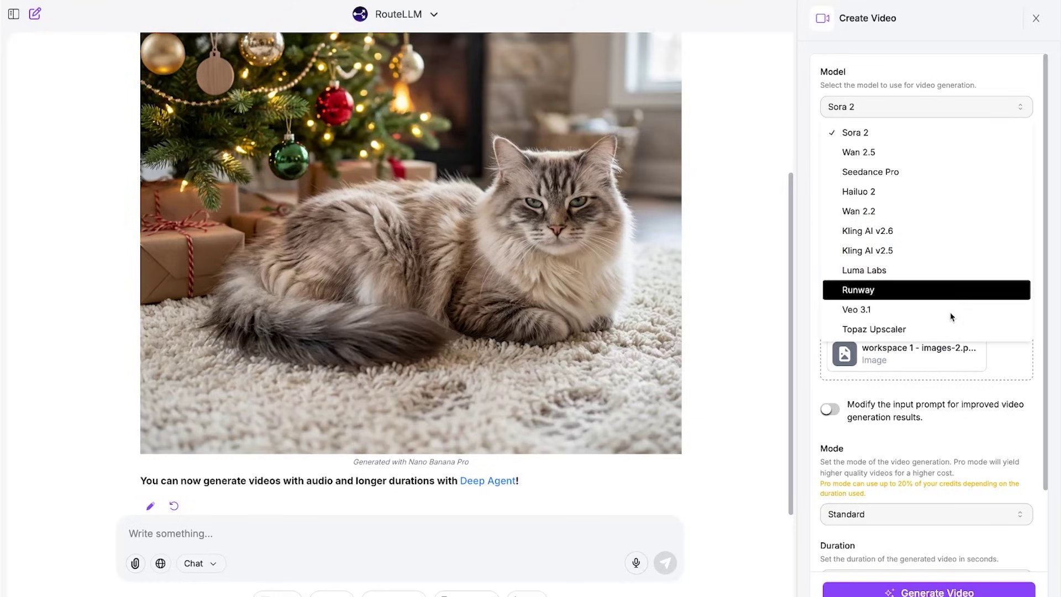
left_click(946, 133)
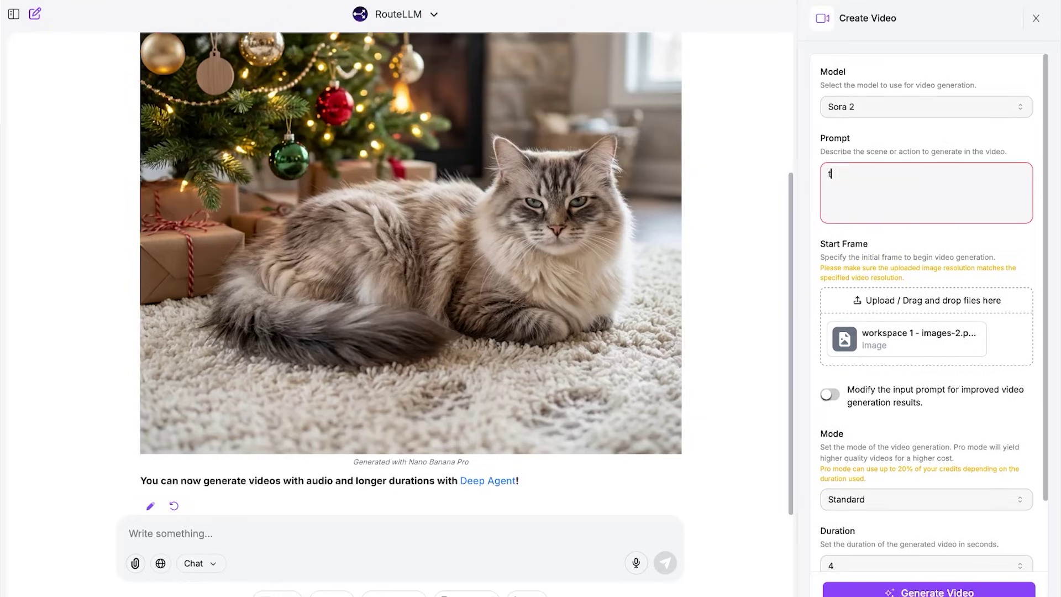
type("the fluffy")
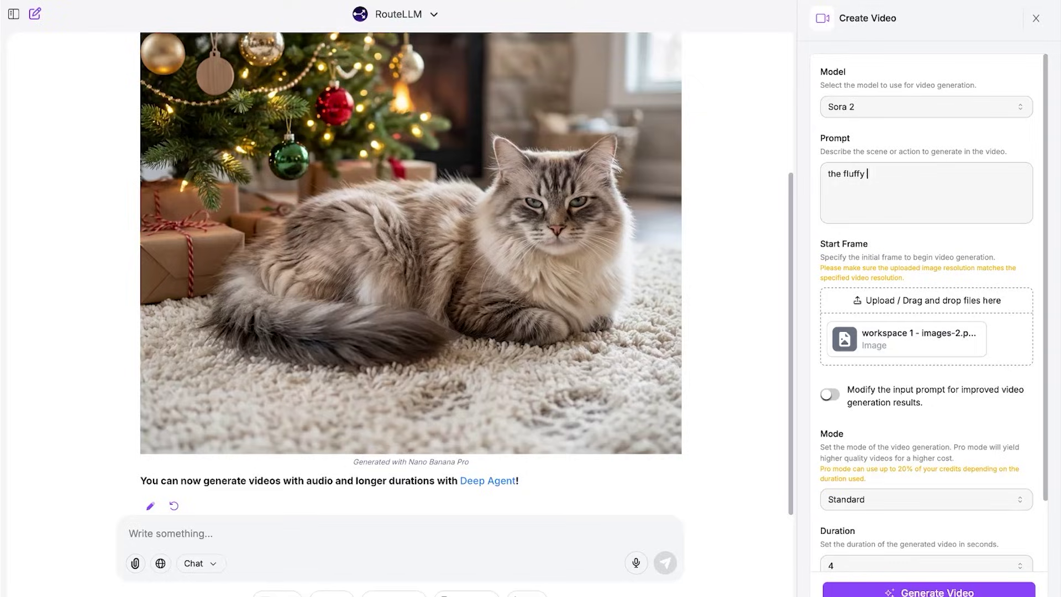
type(" cat gets")
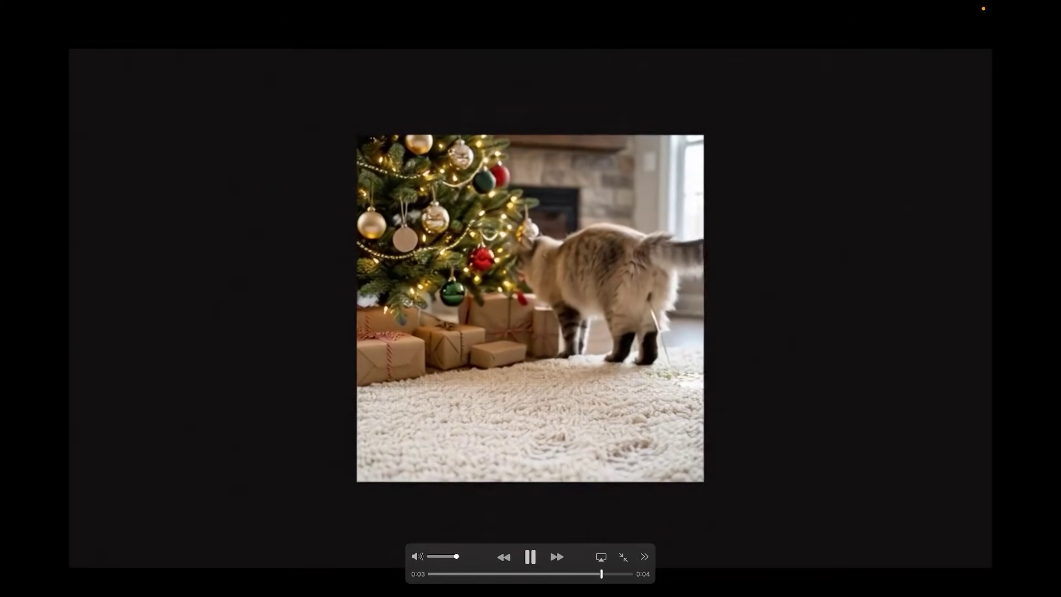
Exit full-screen playback of the cat video.
key("Escape")
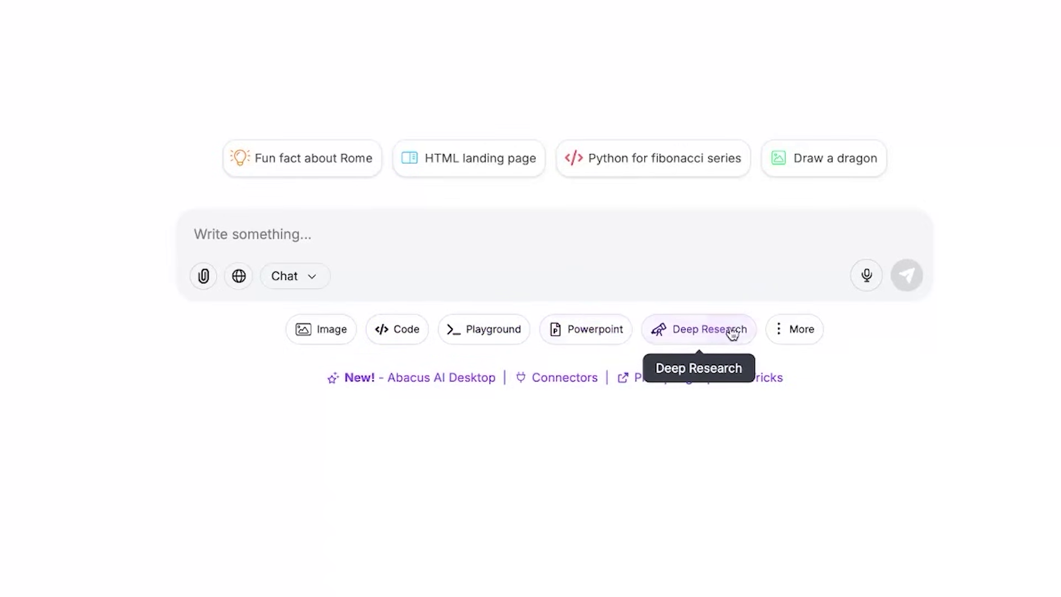
Use More > Humanize with the AI Detector Proof tone on the pasted CEO paragraph and send it.
left_click(801, 335)
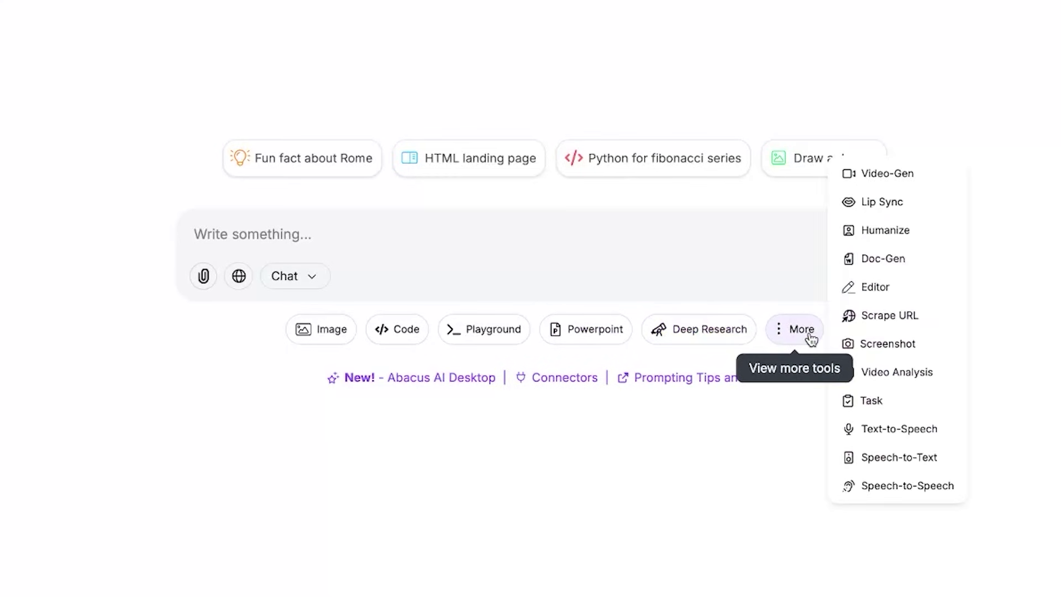
left_click(934, 233)
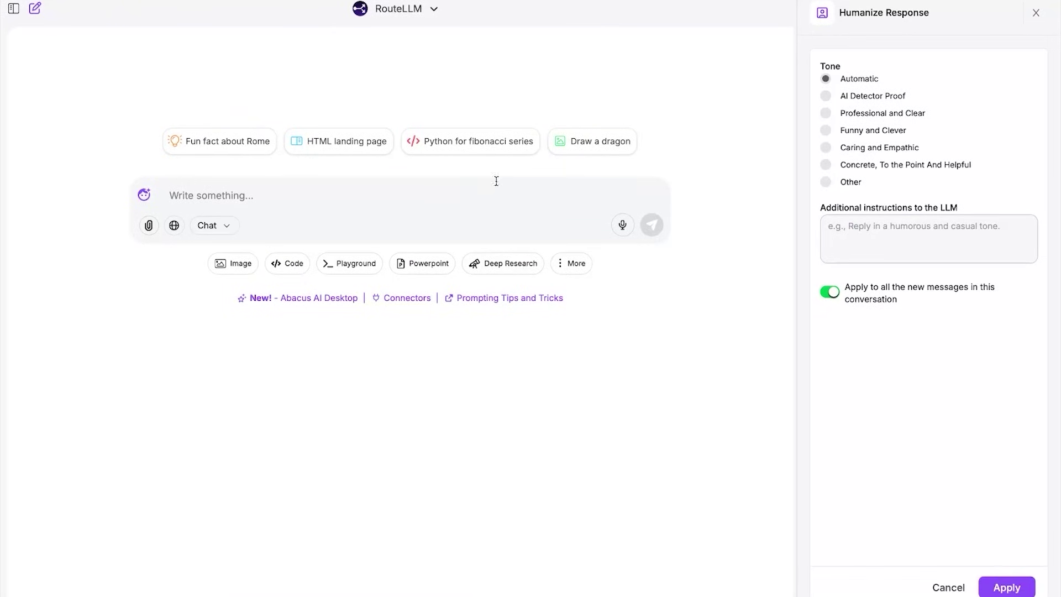
left_click(824, 96)
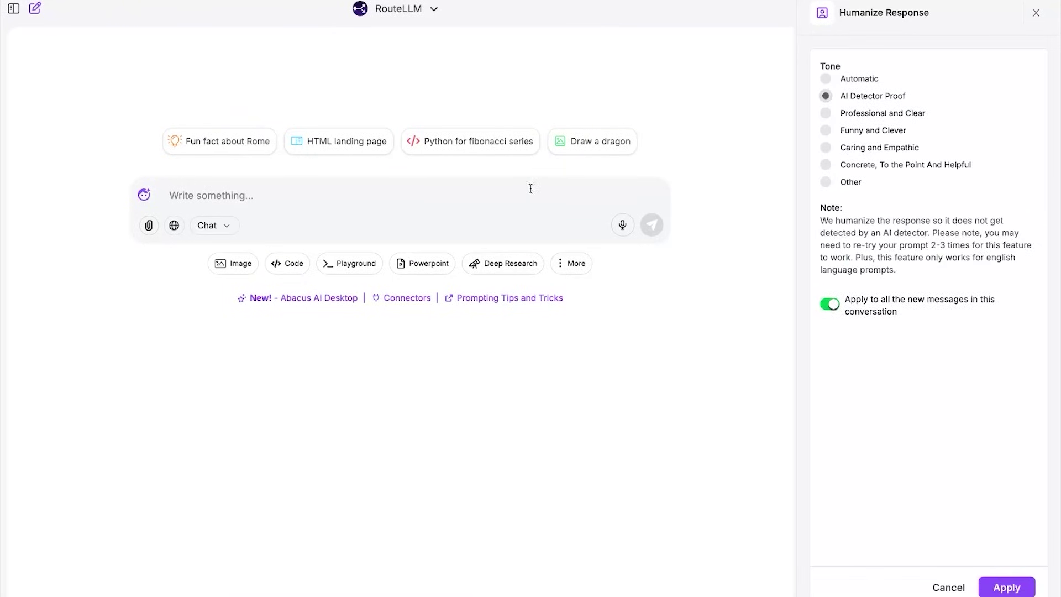
type("Elon Musk is one of the most influential and controversial CEOs of his era, with unusually large impact across multiple industries, but whether he’s the \"greatest of all time\" is a value judgment that depends on how you define greatness.")
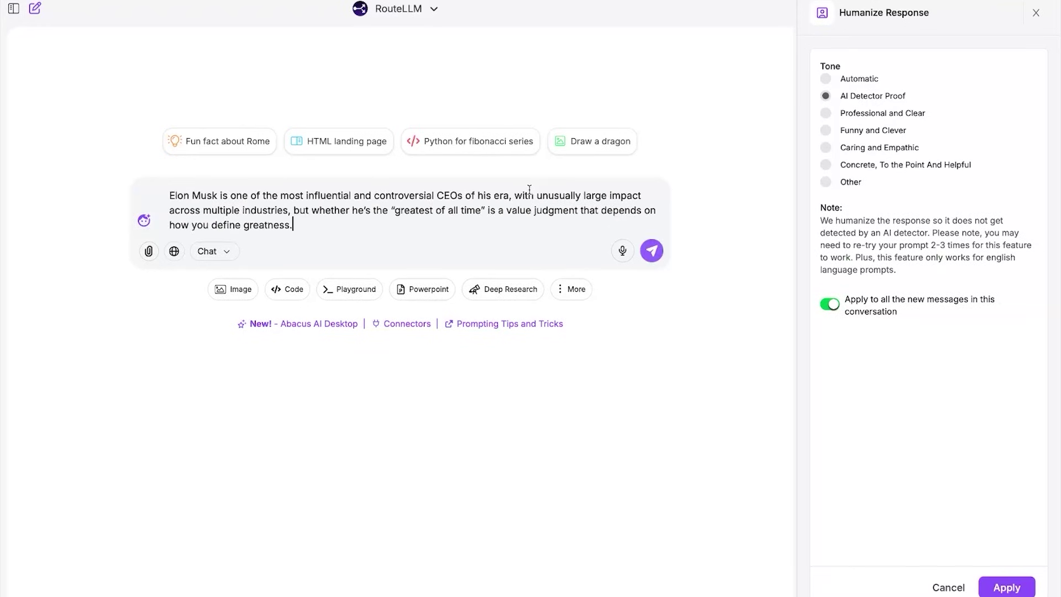
key("Return")
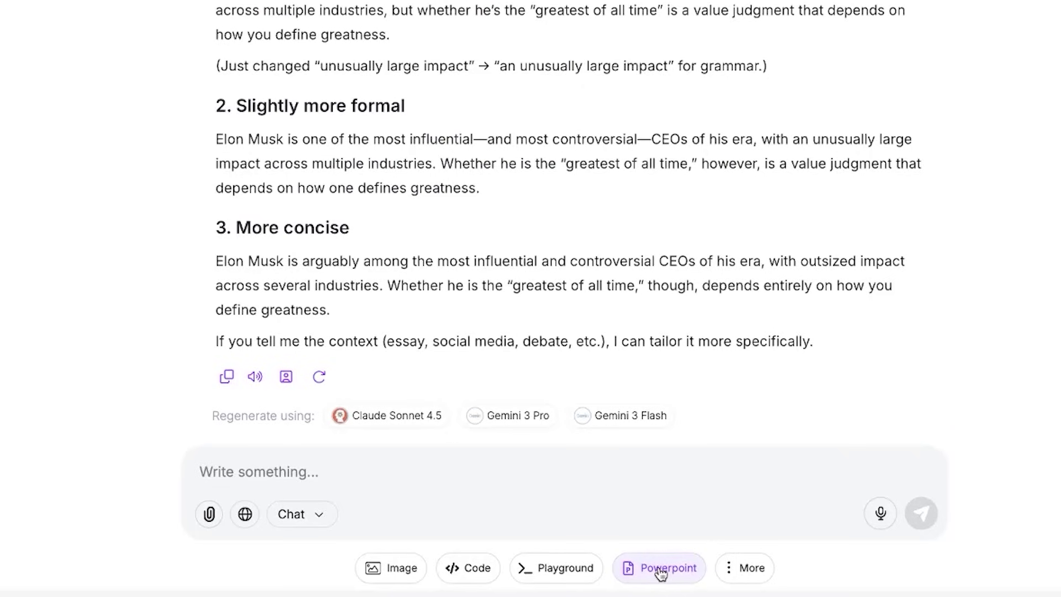
In Powerpoint mode, send the prompt 'OpenAI's user growth over the last 3 years'.
left_click(659, 568)
type("Op")
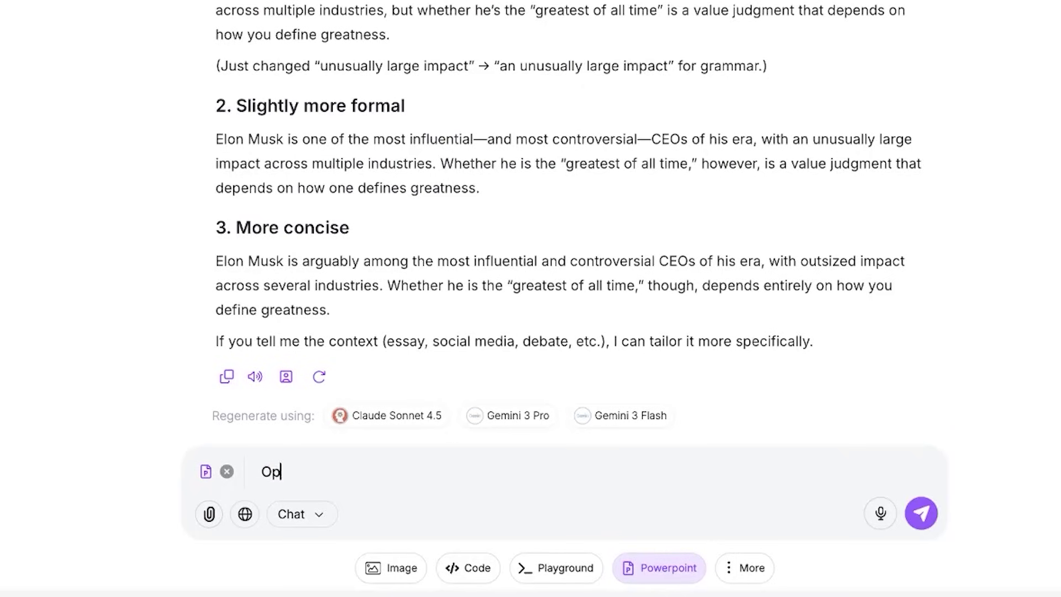
type("enAI's user gro")
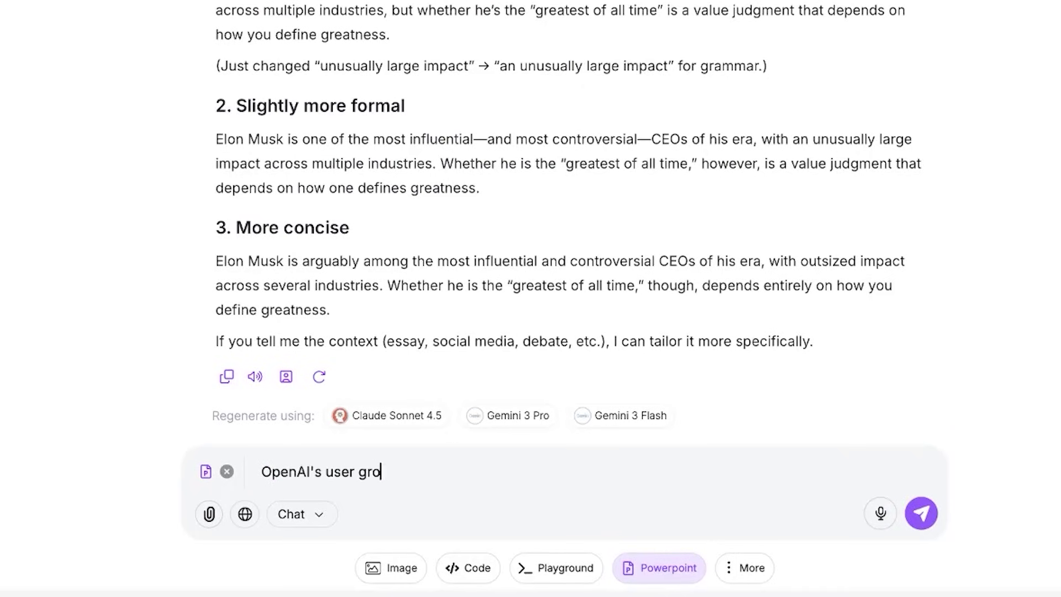
type("wth over the last ")
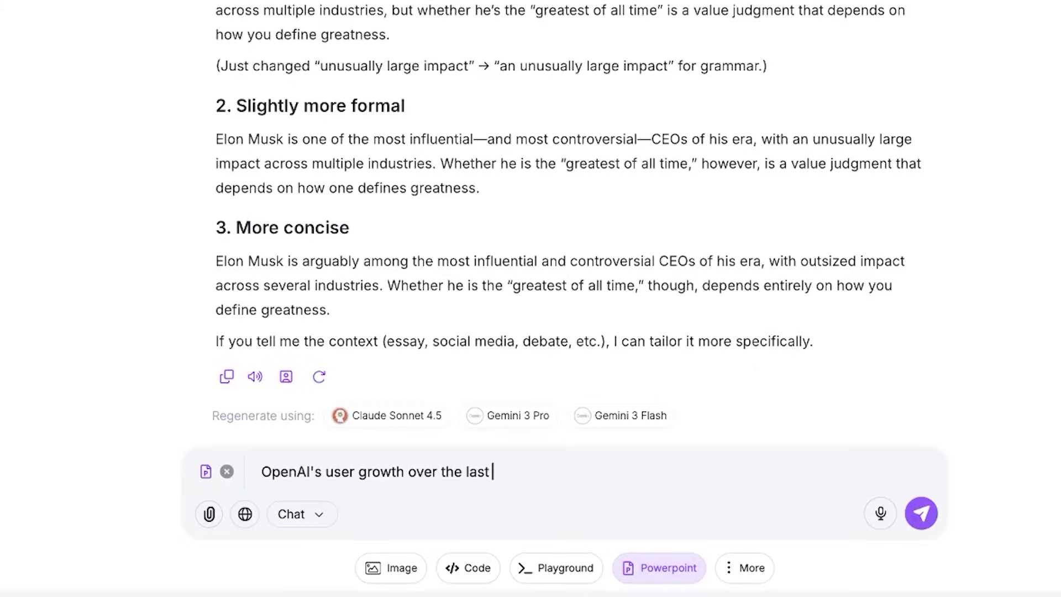
type("3 years")
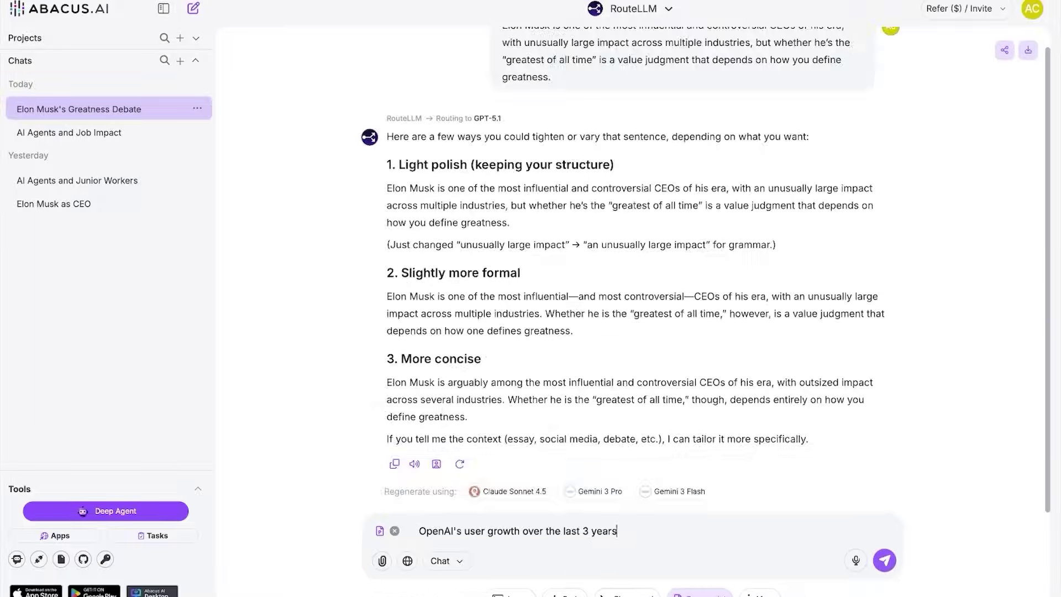
key("Return")
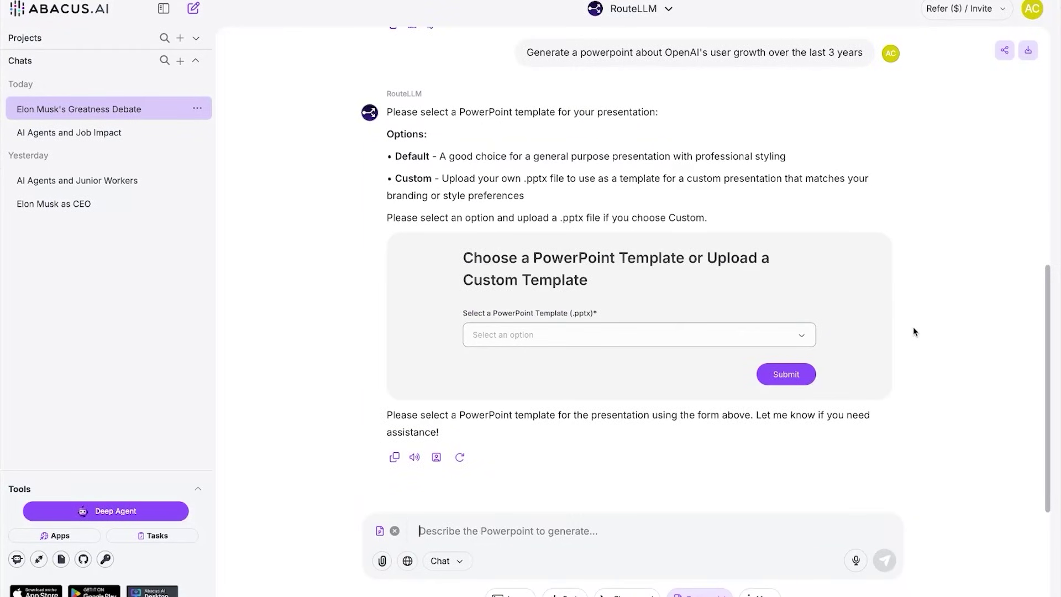
Open the presentation template dropdown to choose a template.
left_click(775, 338)
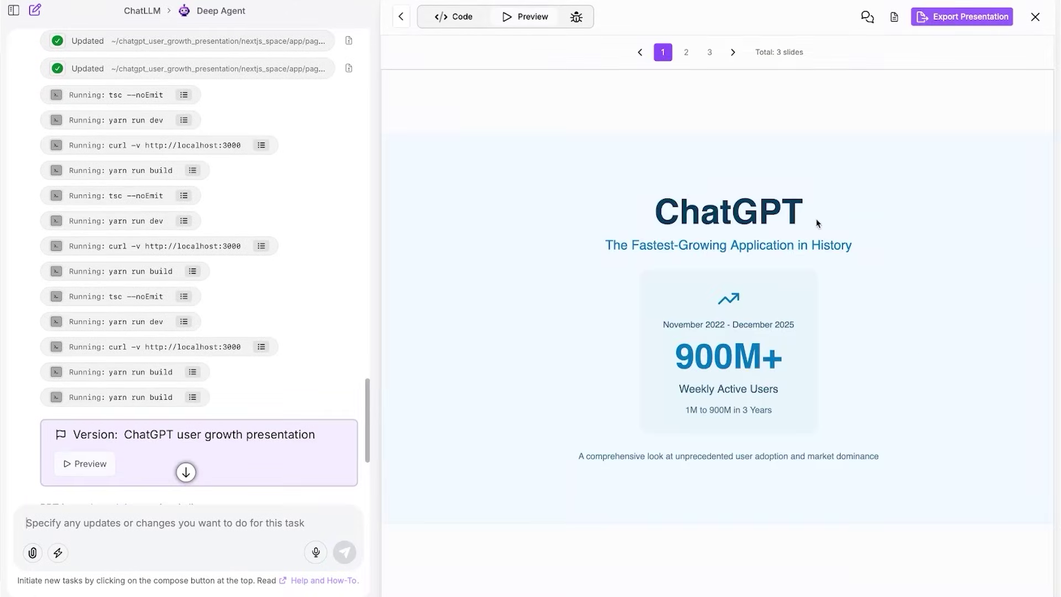
Advance the preview past the growth timeline to slide 3, 'Market Dominance & Current Status'.
left_click(733, 54)
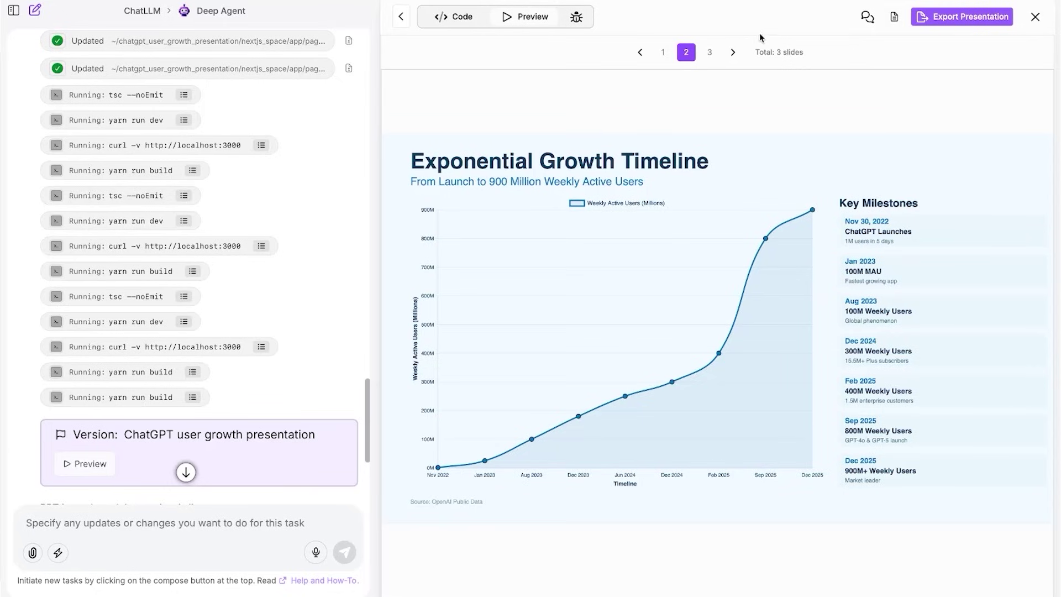
left_click(733, 52)
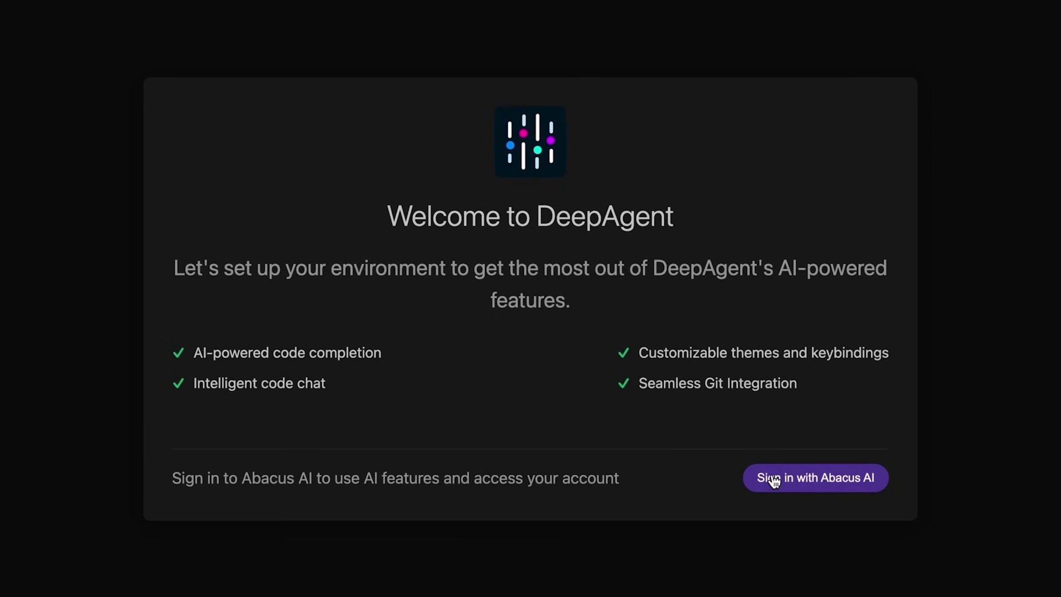
Sign in with Abacus AI, accept the default startup mode, and open the TestCLI project folder.
left_click(774, 479)
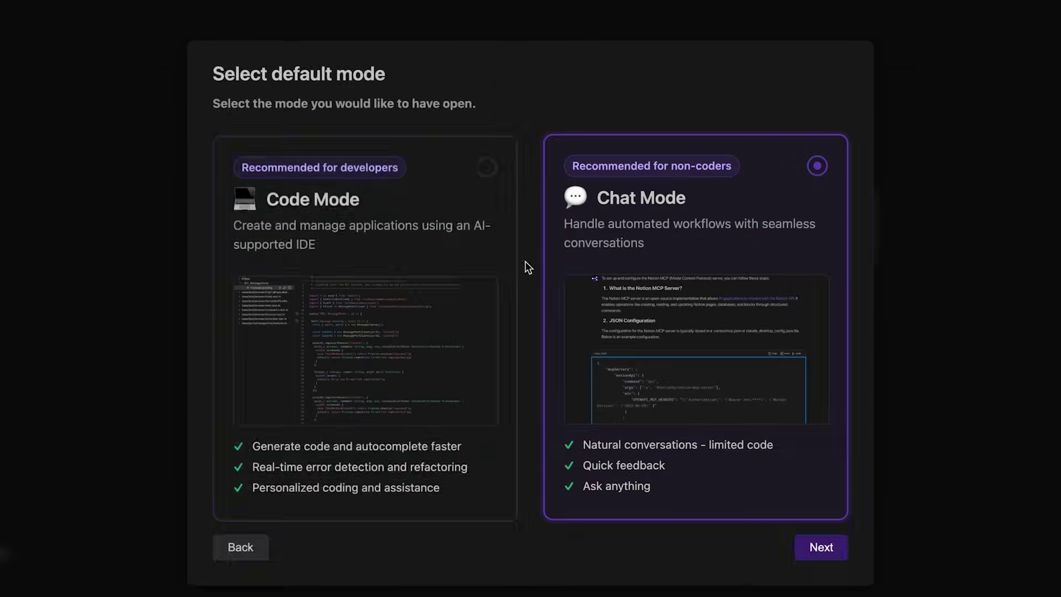
left_click(486, 289)
left_click(817, 546)
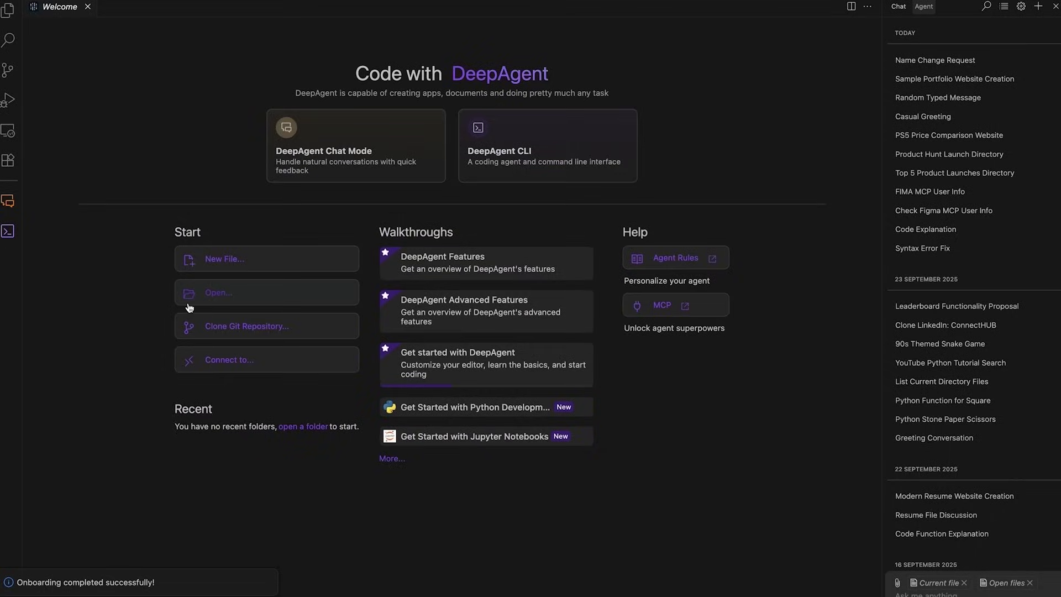
left_click(207, 295)
left_click(679, 291)
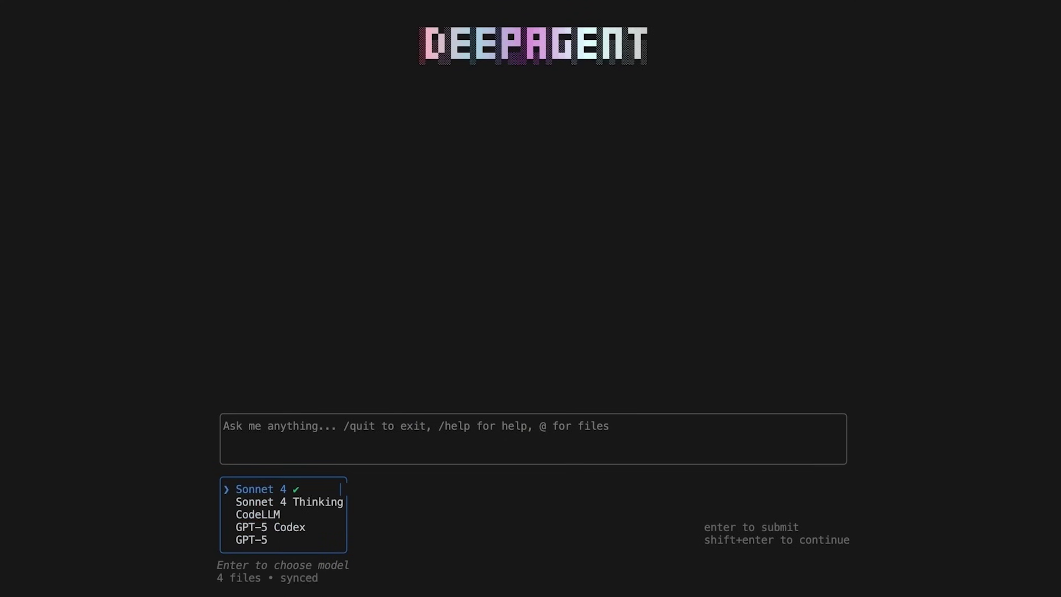
Select Sonnet 4 as the model and draft a request to rename the portfolio website's owner.
key("Down")
key("Down")
key("Down")
key("Down")
key("Down")
key("Down")
key("Down")
key("Down")
key("Down")
key("Down")
key("Down")
key("Down")
key("Down")
key("Down")
key("Down")
key("Down")
key("Down")
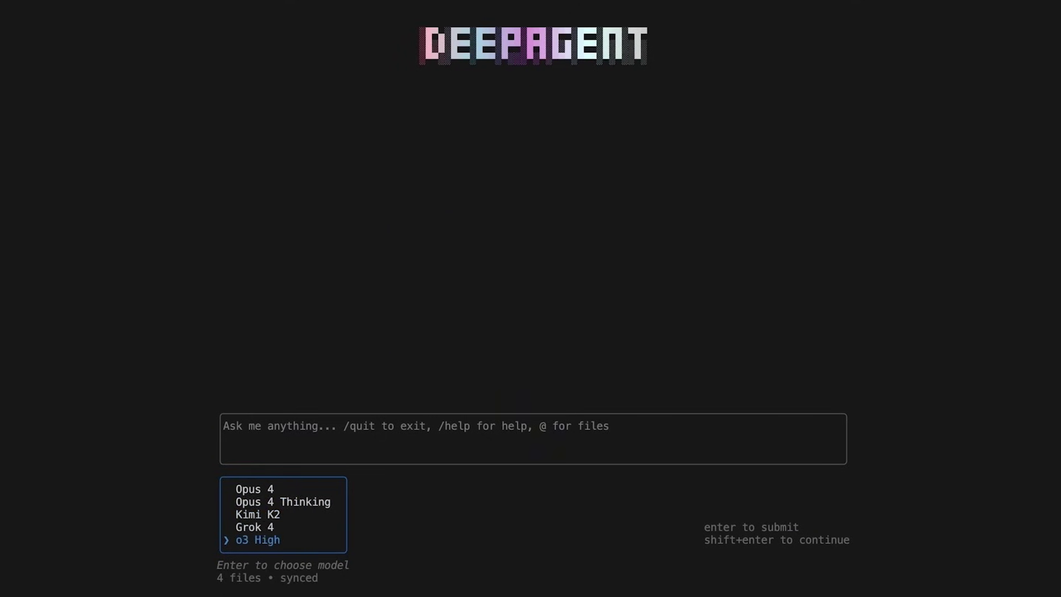
key("Up")
key("Up")
key("Up")
key("Up")
key("Up")
key("Up")
key("Up")
key("Up")
key("Up")
key("Up")
key("Up")
key("Up")
key("Up")
key("Up")
key("Up")
key("Up")
key("Up")
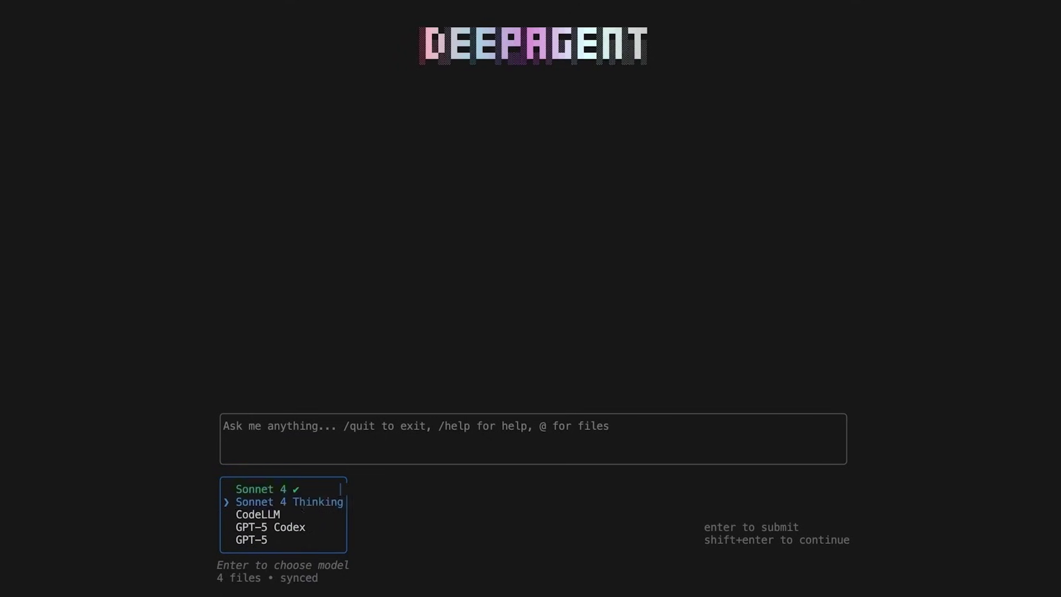
key("Return")
type("Hi, please help me change the name from Chris morgan to Alex Yo, on the portfolio website, thanks")
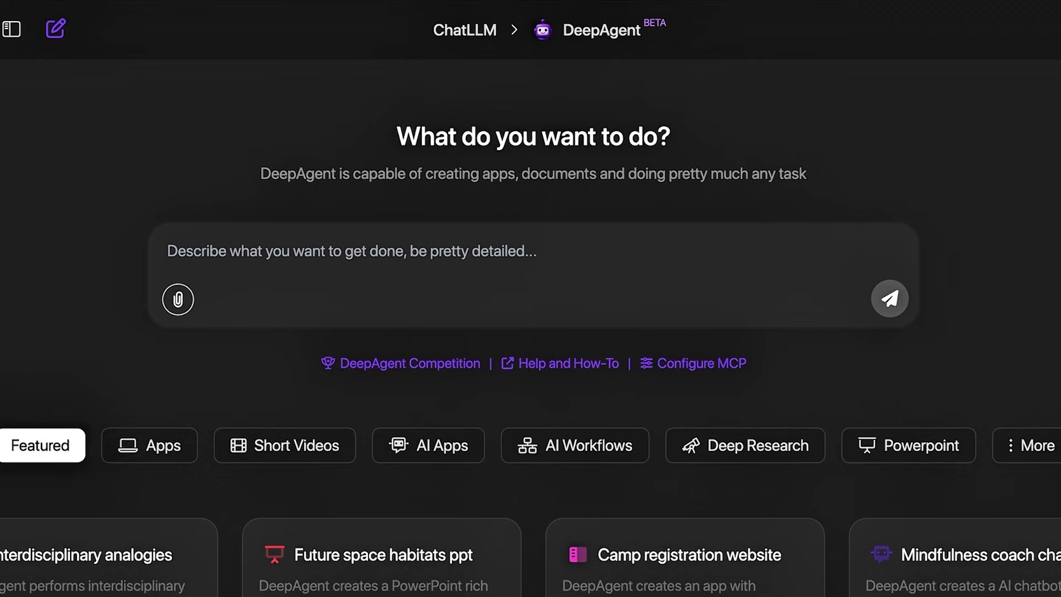
Paste the Mini CRM specification with contacts, deals and activity logging, and send it to DeepAgent.
type("Build a mini CRM tool for managing customer relationships. The tool should include: Contact Management Add, edit, delete, and search for contacts. Fields: name, email, phone, company, notes, tags. Group contacts by company or tag. Deal Tracking Create deals associated with contacts or companies. Fields: title, value, status (e.g., lead, in progress, won, lost), expected close date. Visual pipeline view of deal stages. Activity Logging Log calls, emails, meetings, and tasks linked to contacts or deals. Allow filtering by activity type and date.")
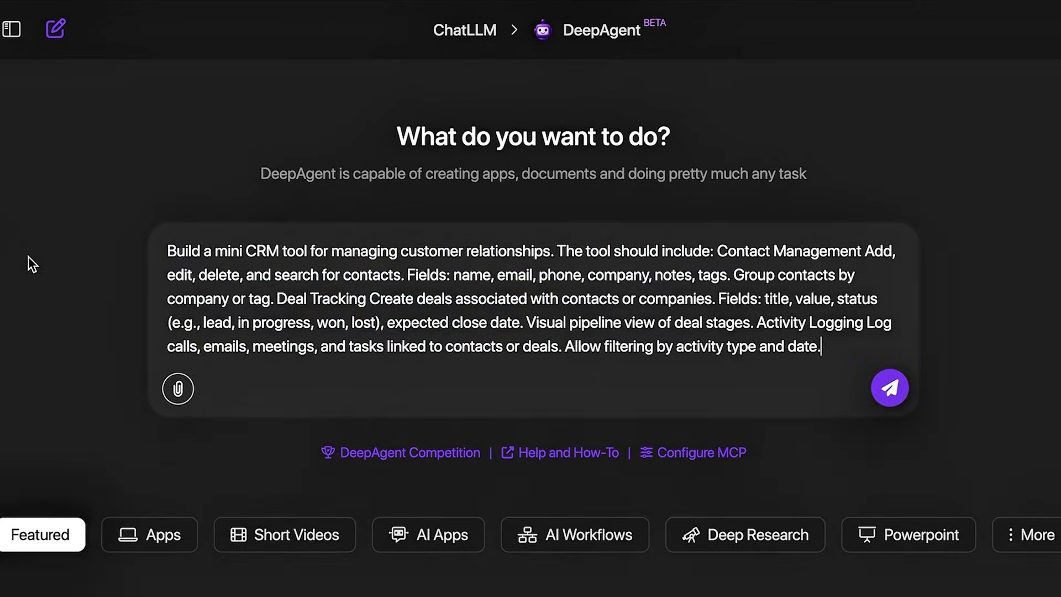
key("Return")
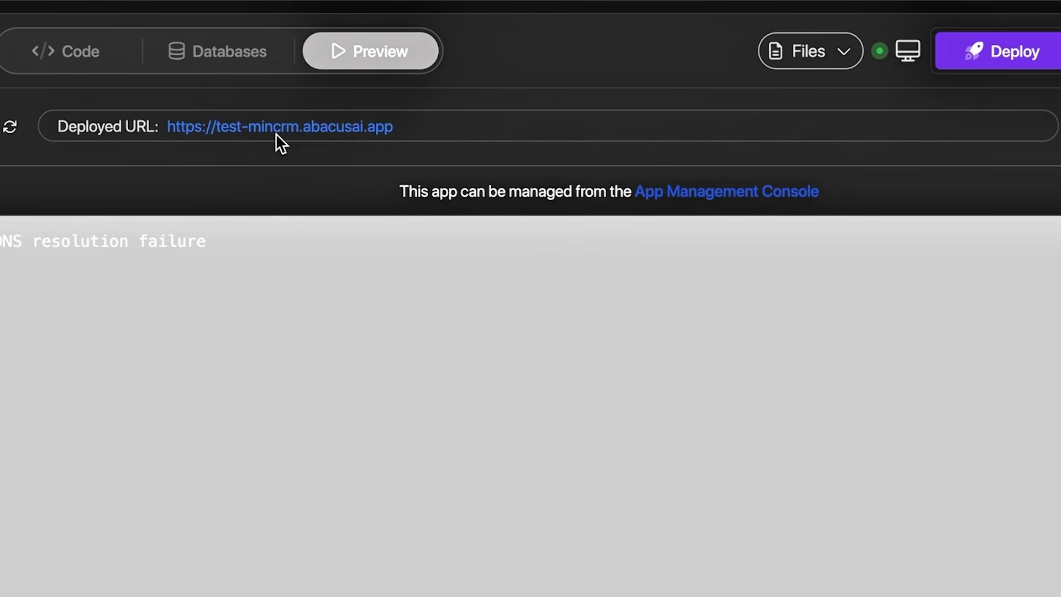
Open the deployed Mini CRM app and sign in with the demo account.
left_click(277, 127)
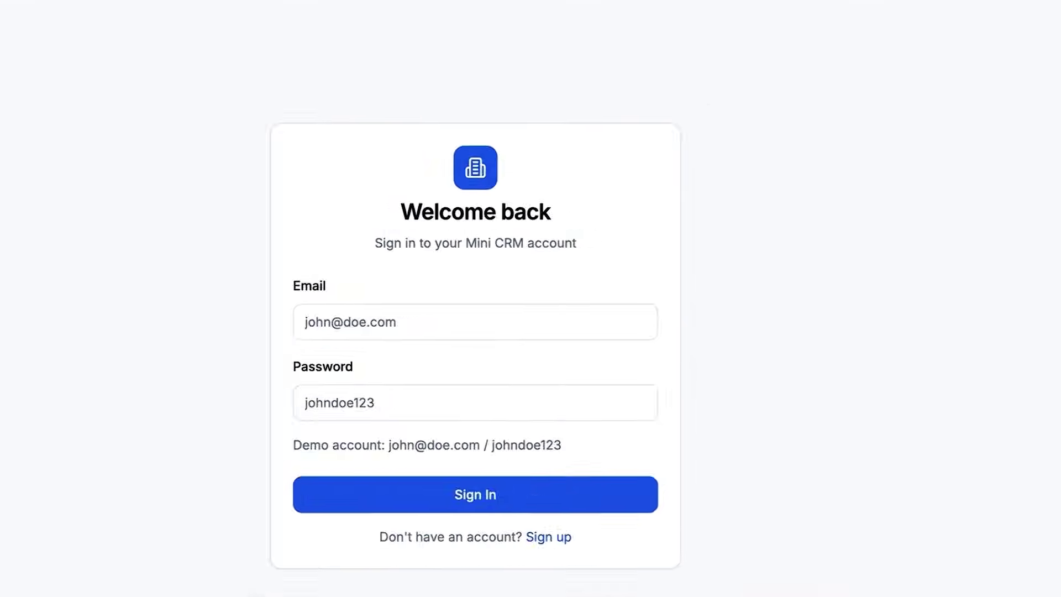
left_click(573, 383)
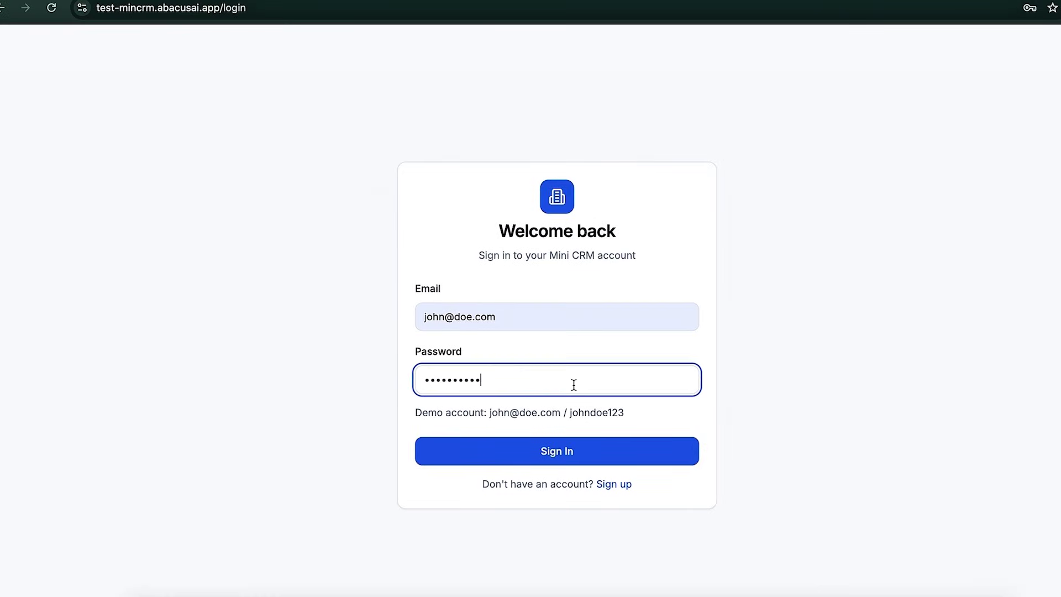
left_click(569, 450)
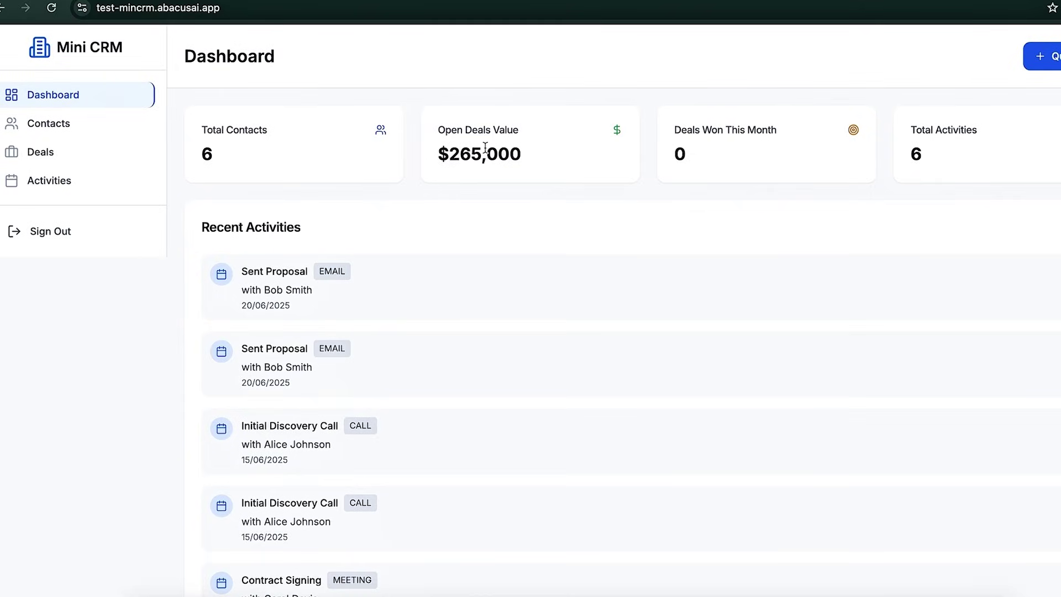
Start a new deal named 'BUY 1 GET 1 FREE', then close the form without saving.
scroll(390, 393, "down", 3)
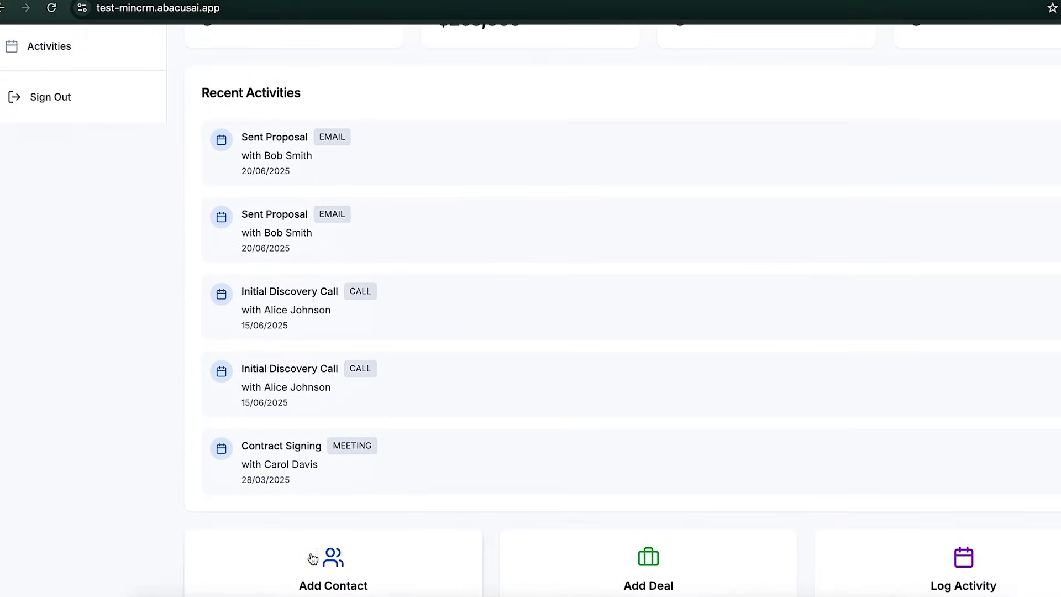
left_click(648, 569)
type("BUY 1 GET 1")
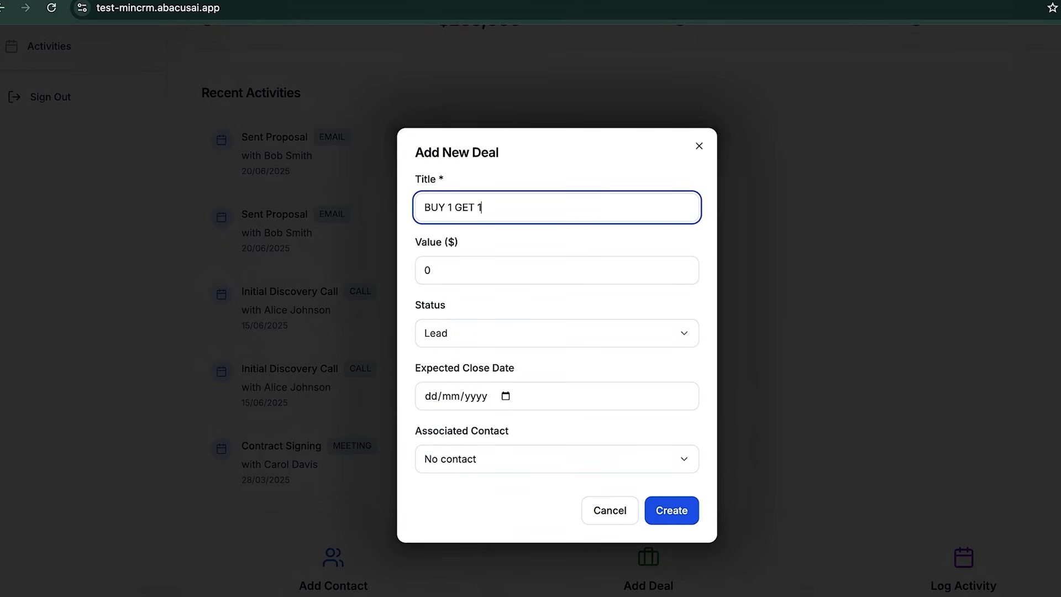
type(" FREE")
key("Tab")
left_click(699, 146)
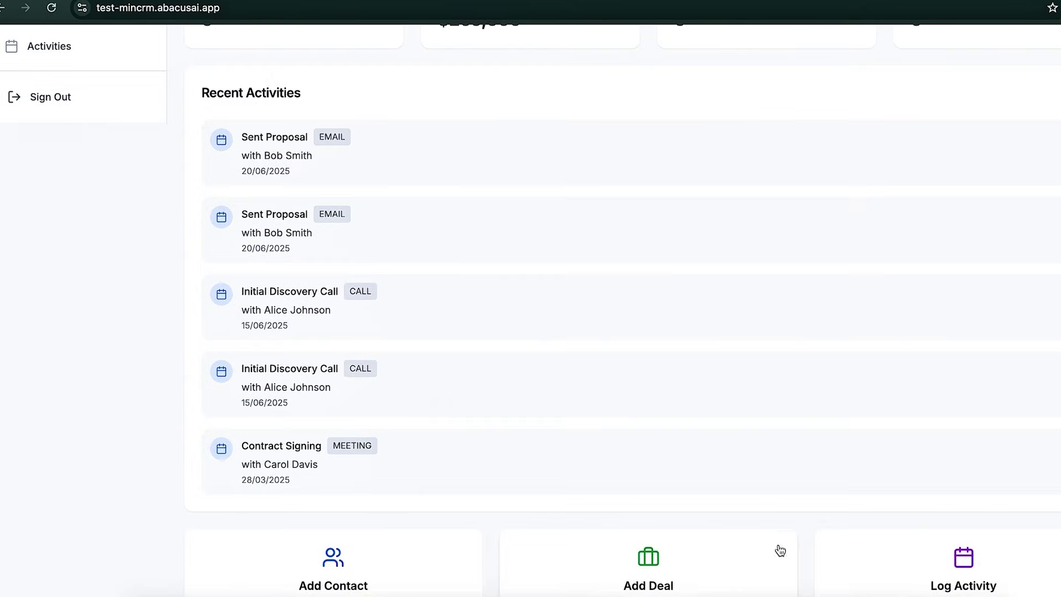
Log a new 'Call' activity and check it in the Activities list.
left_click(880, 563)
left_click(441, 226)
type("Call")
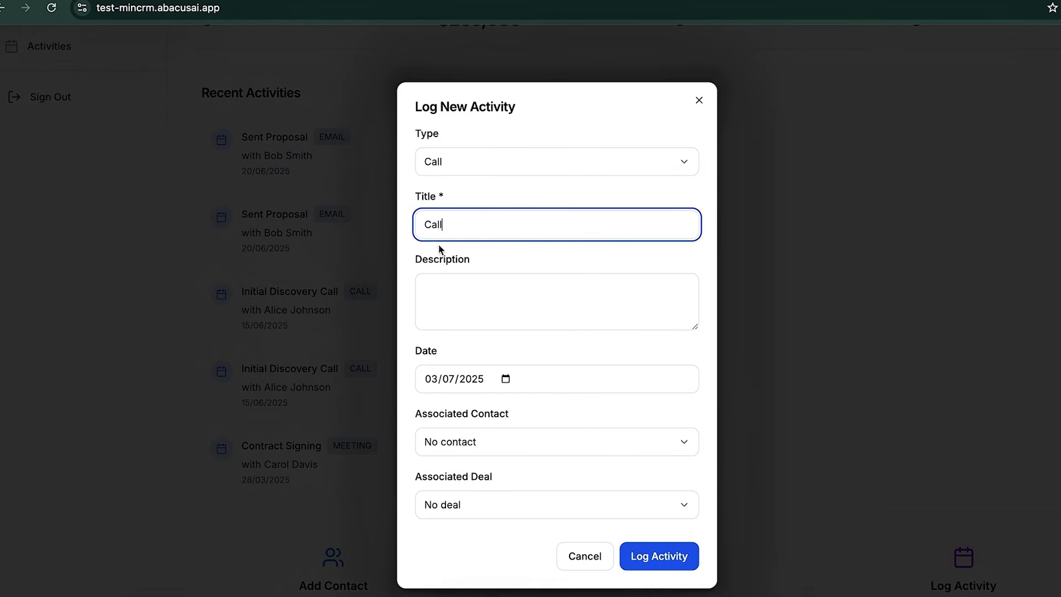
left_click(444, 287)
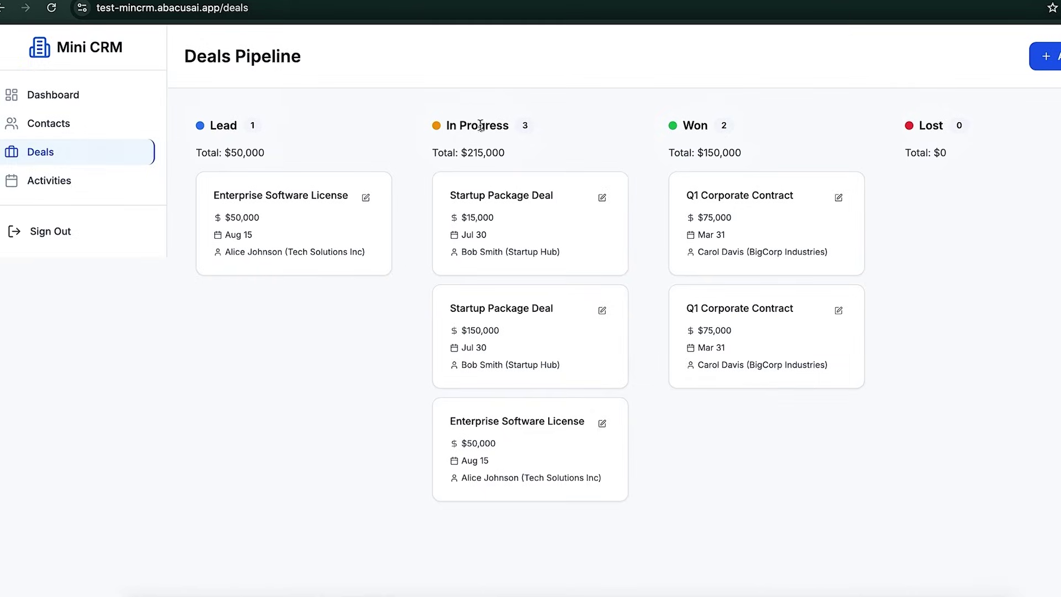
left_click(53, 180)
scroll(801, 215, "down", 5)
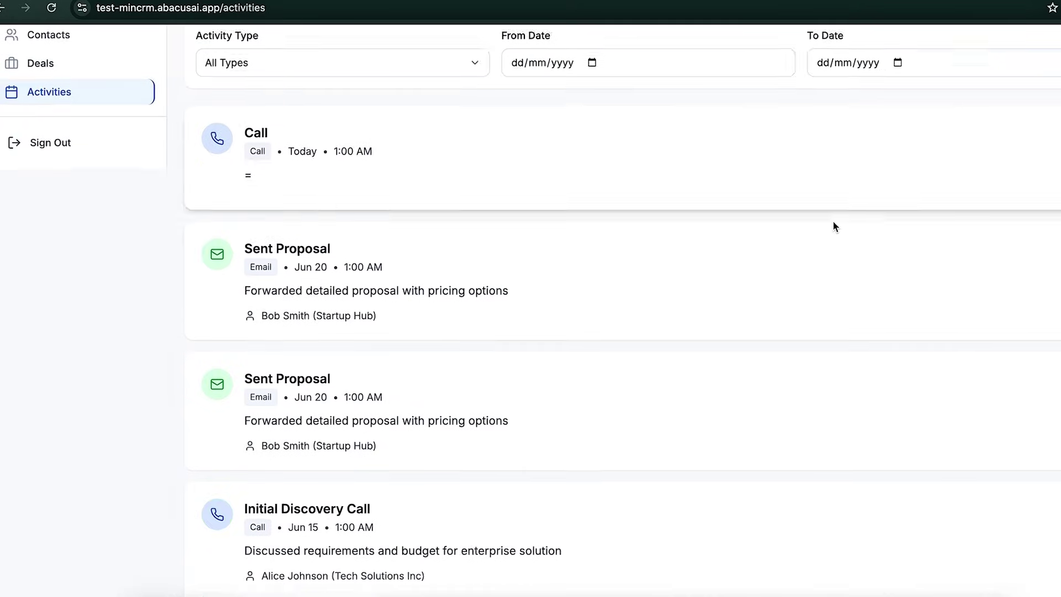